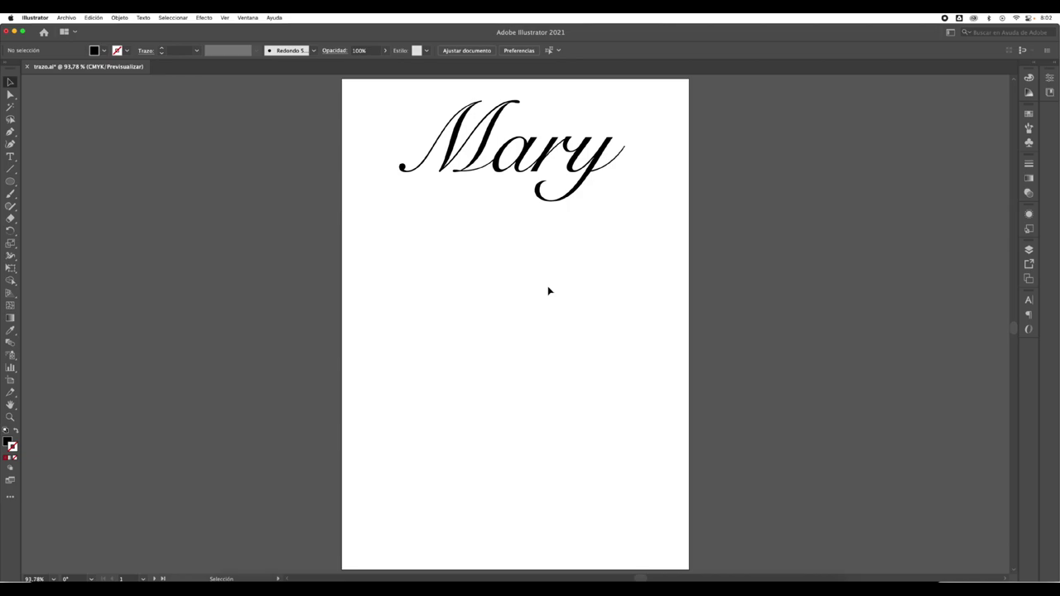
Select the Mary script text and bring up the Window menu
click(557, 171)
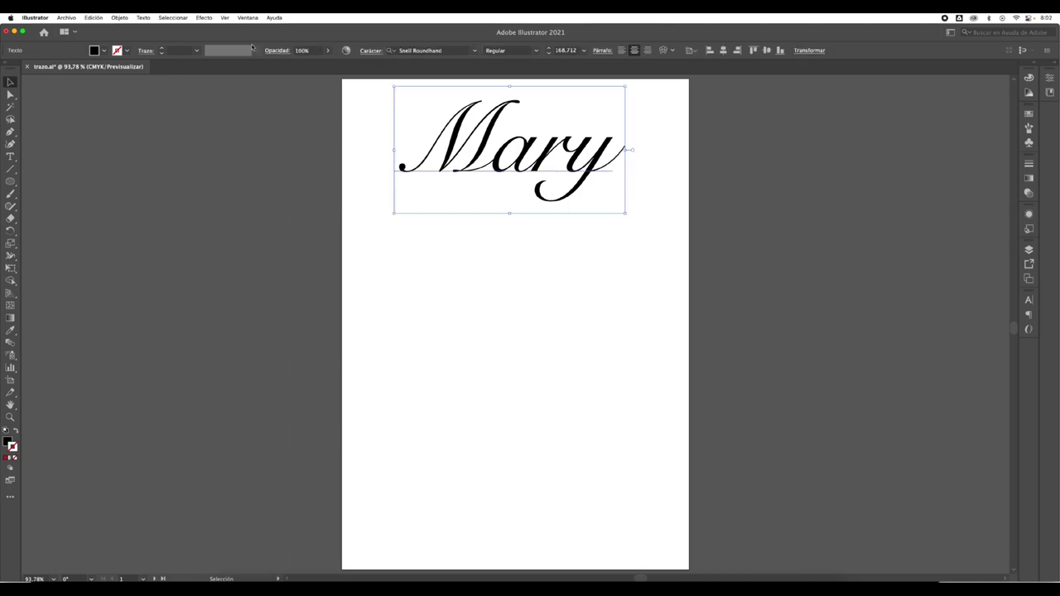
click(246, 18)
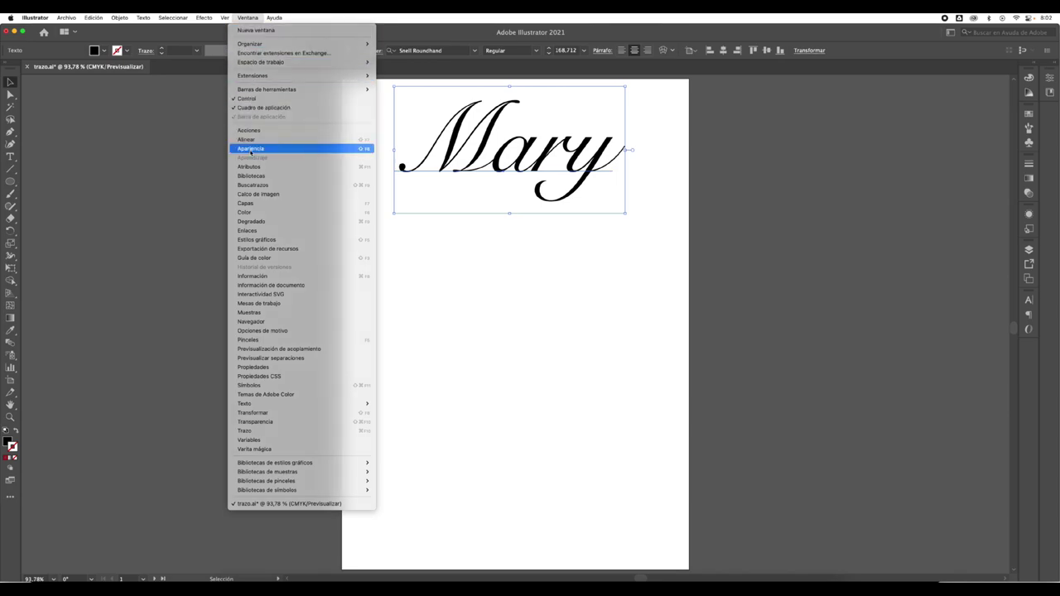
Add a new orange fill to the Mary text in the Appearance panel
click(251, 149)
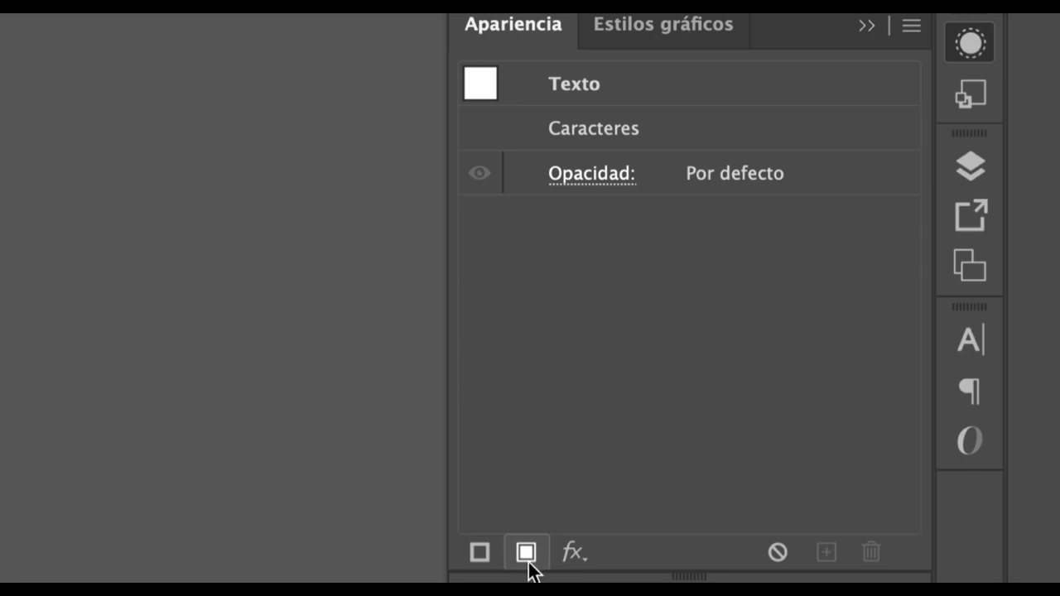
click(528, 563)
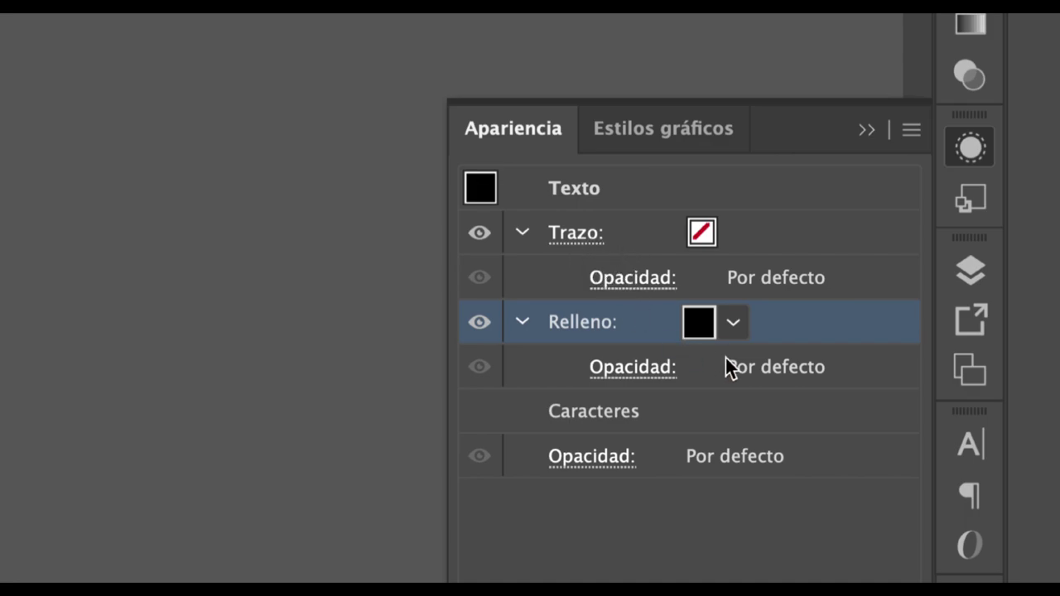
click(734, 327)
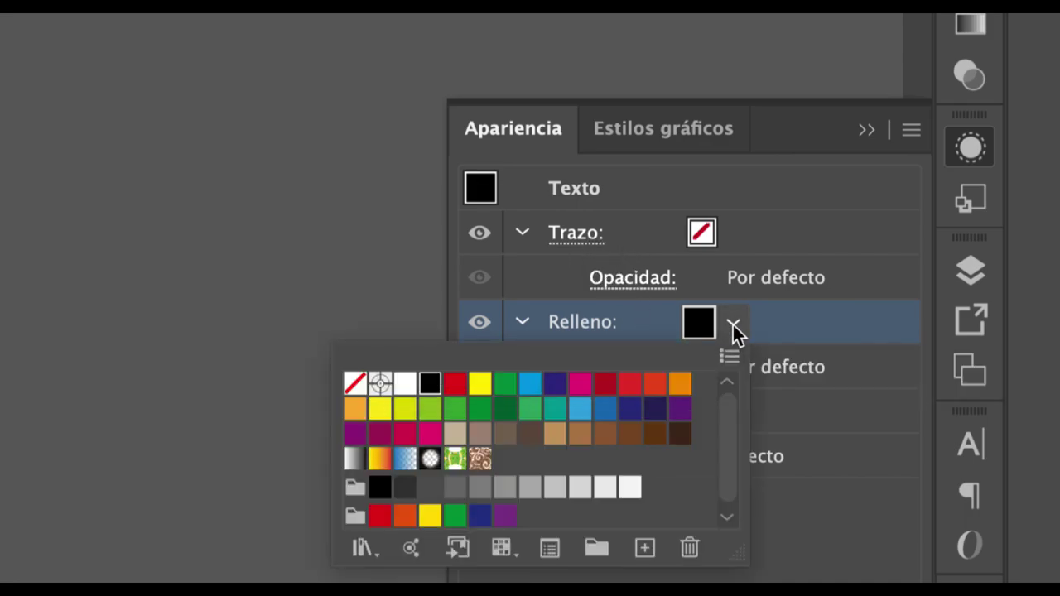
click(678, 389)
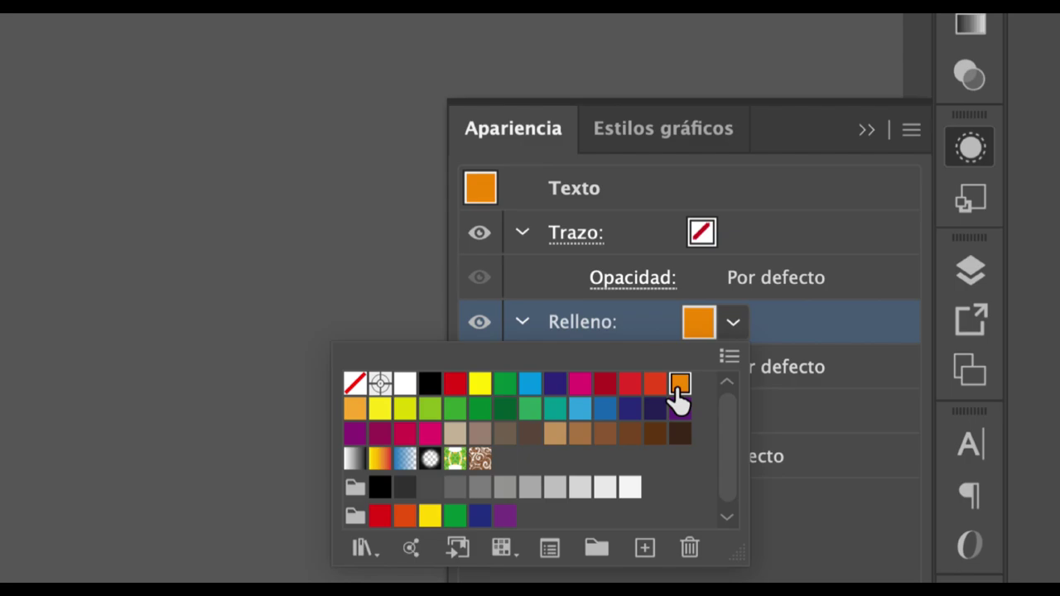
click(737, 238)
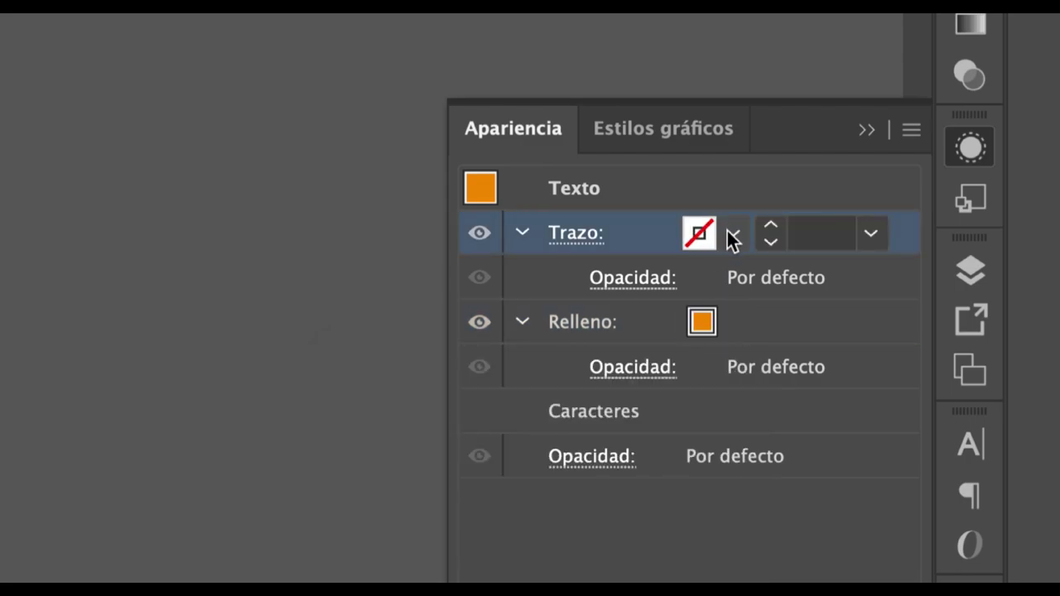
Give the Mary text a red stroke with a 15 pt weight
click(729, 237)
click(733, 237)
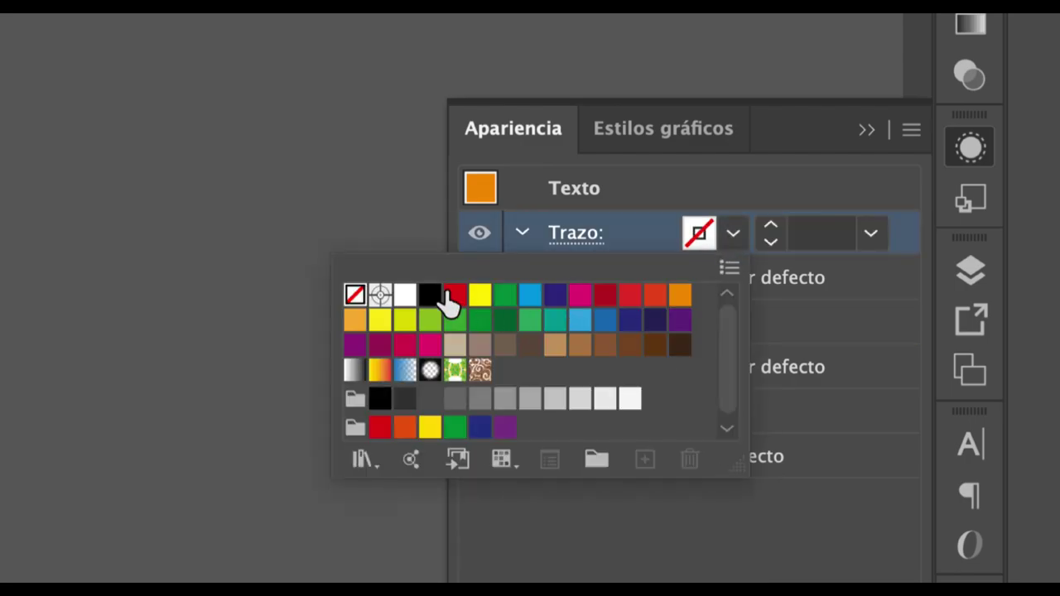
click(454, 296)
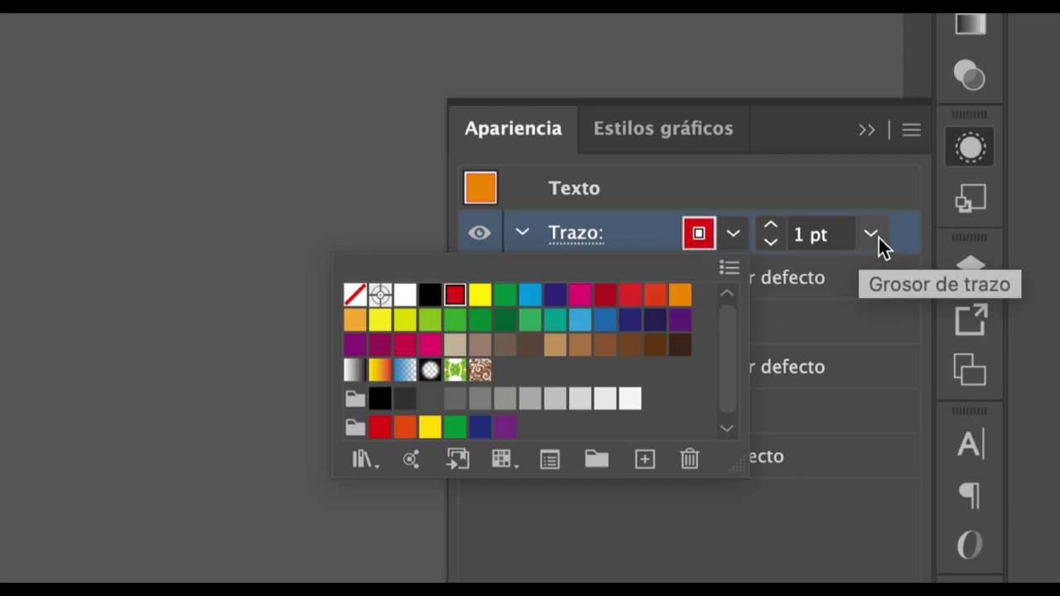
key(Escape)
click(871, 235)
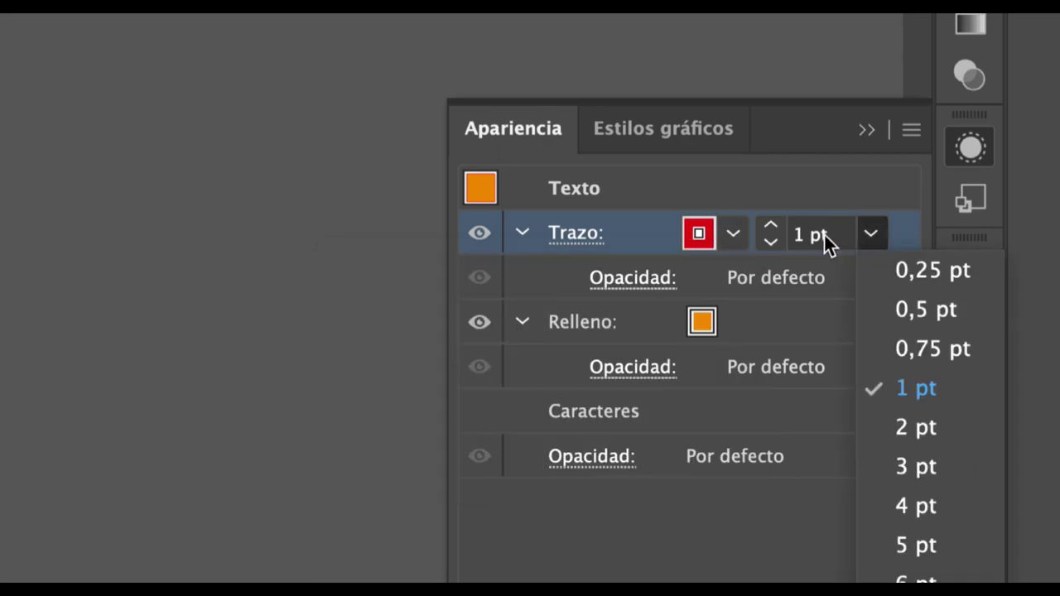
click(831, 235)
text(15)
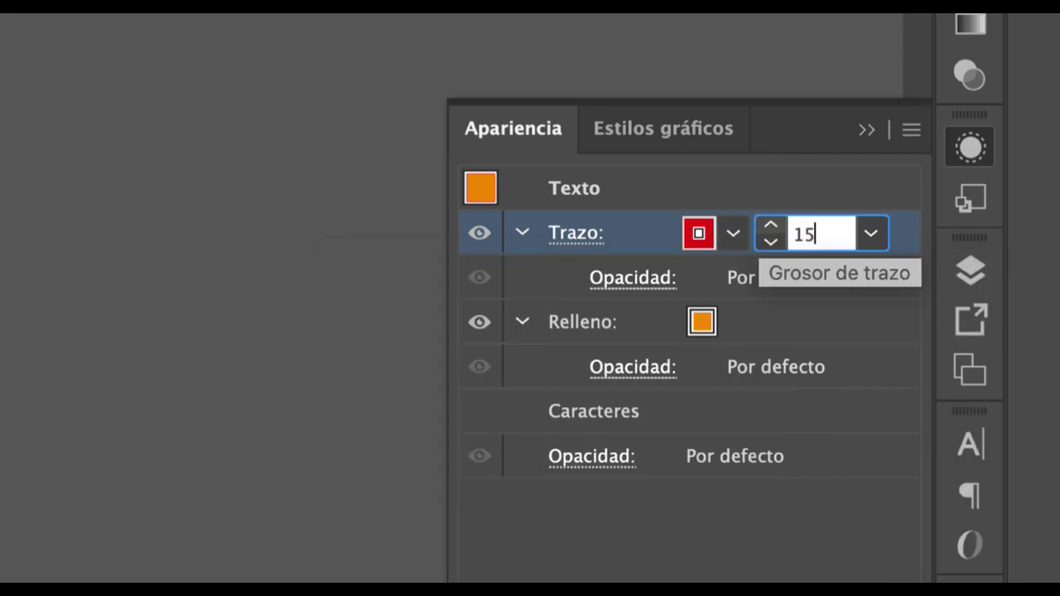
key(Return)
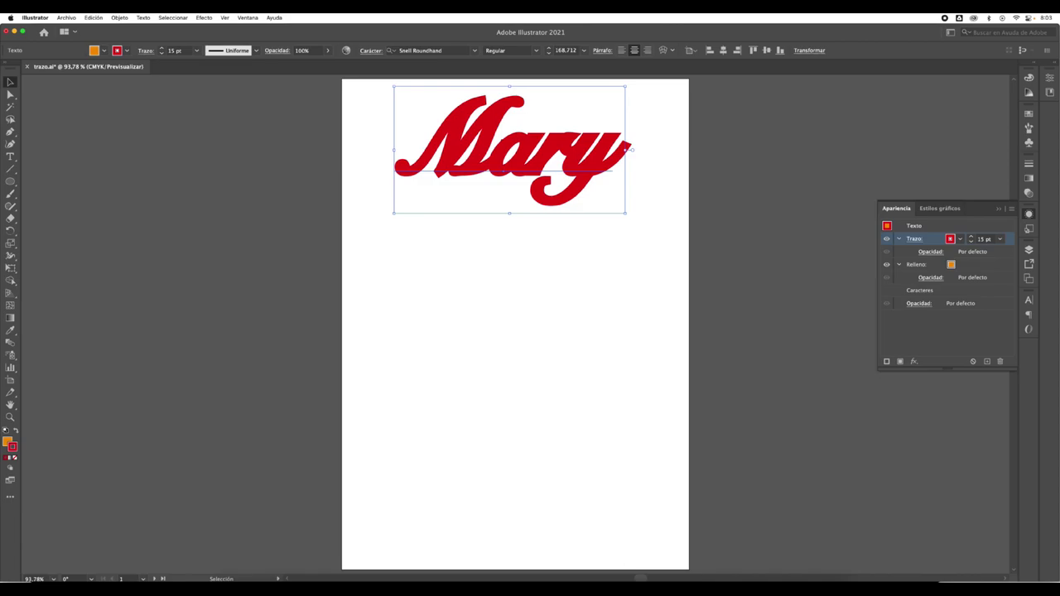
Move the red Stroke row below the Fill row so the outline sits behind the orange letters
drag(914, 238, 914, 297)
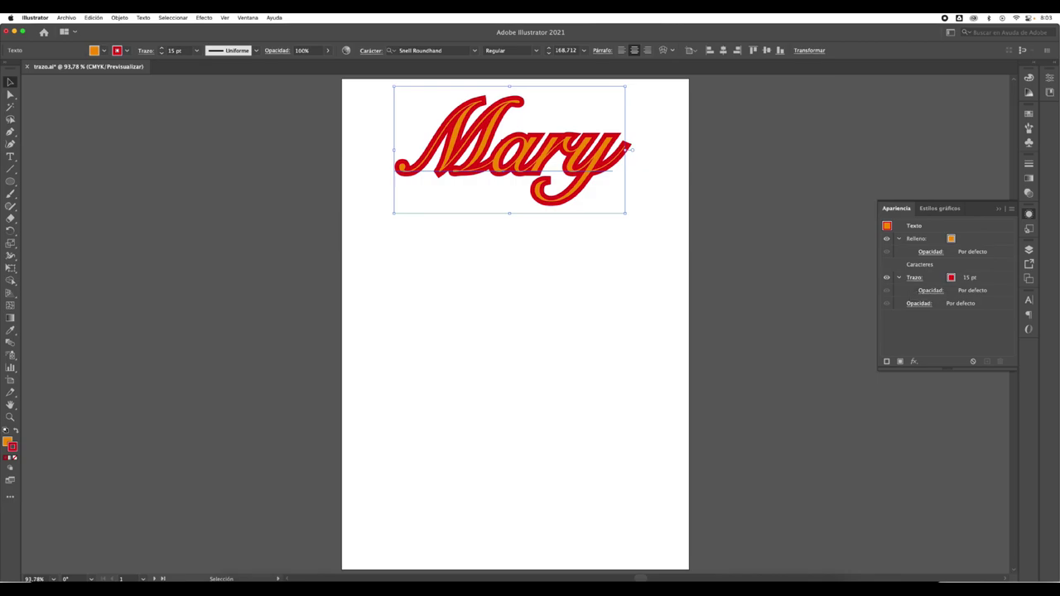
Alt-drag two duplicates of Mary below the original, one under the other
drag(624, 150, 622, 270)
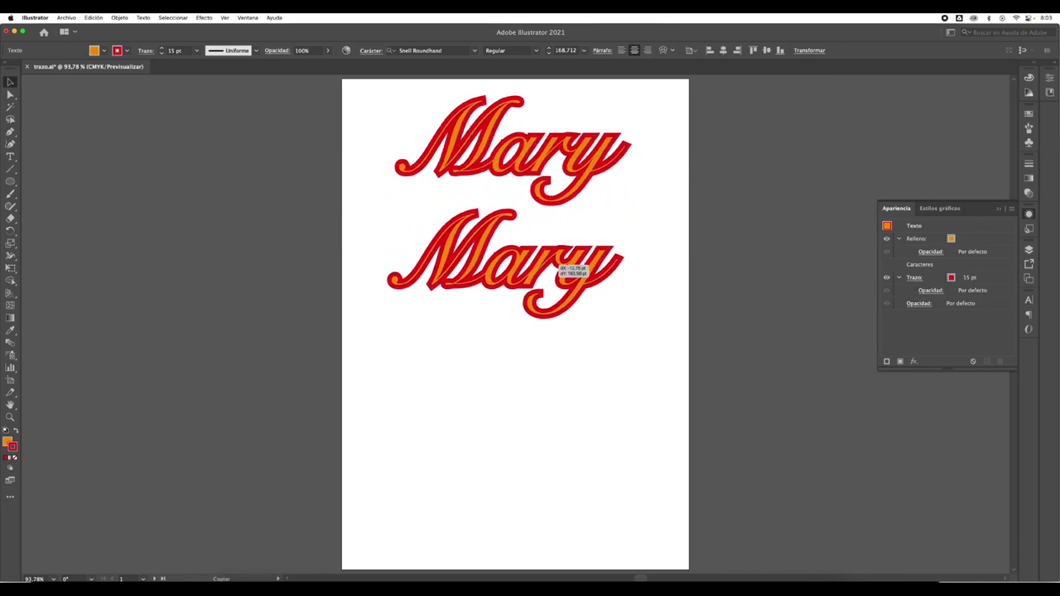
drag(620, 270, 615, 391)
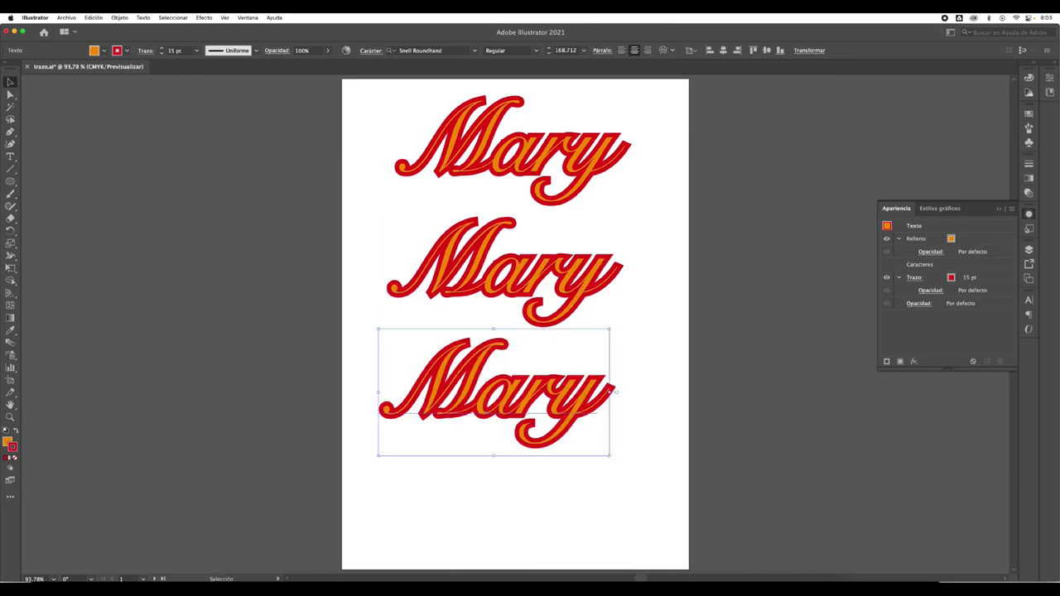
click(617, 270)
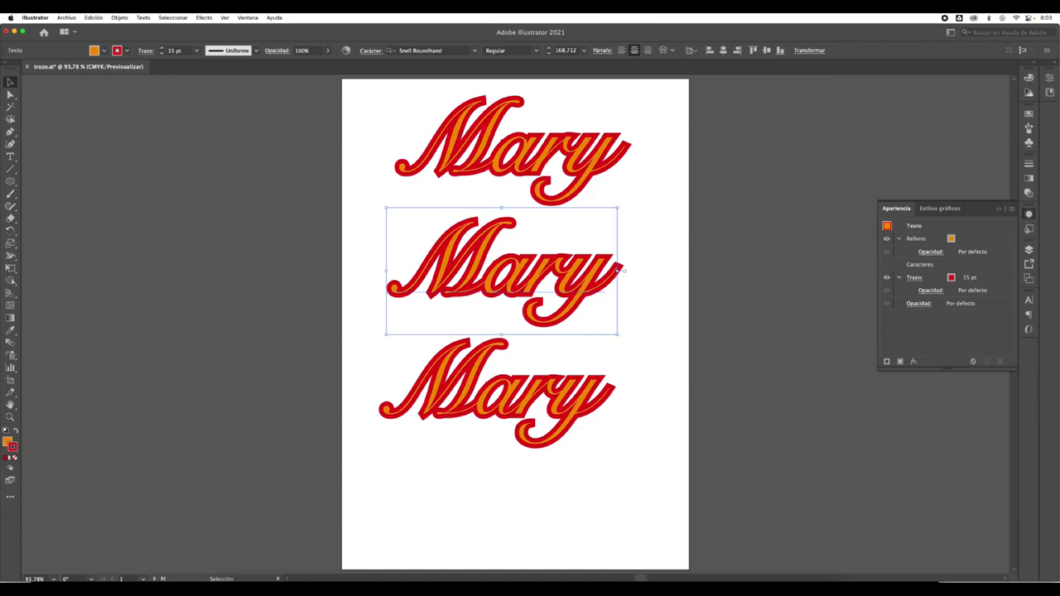
Hide the middle copy's red stroke and make its fill black
click(913, 277)
click(916, 239)
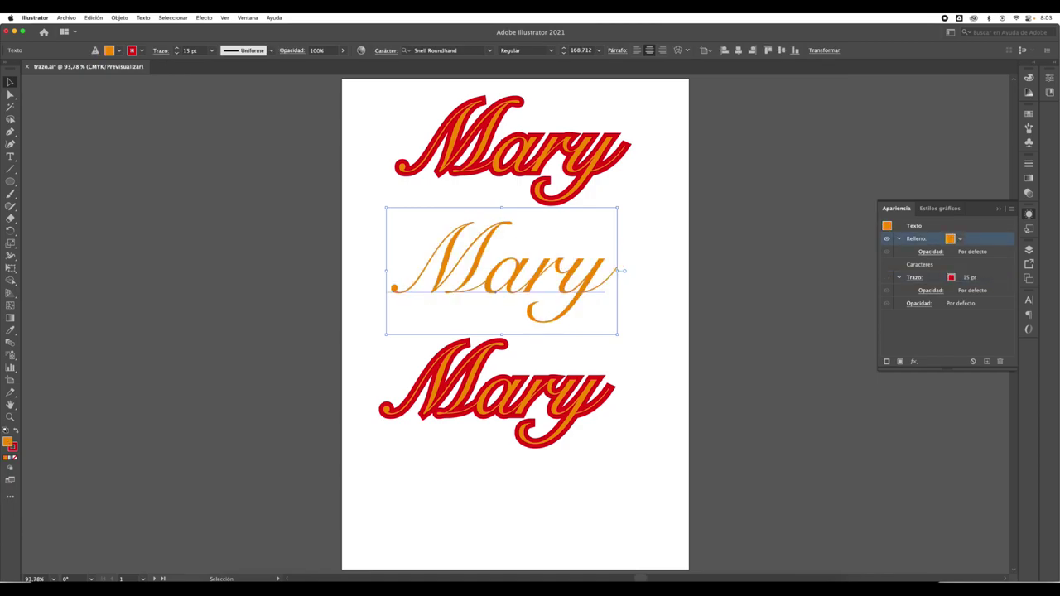
click(960, 238)
click(872, 257)
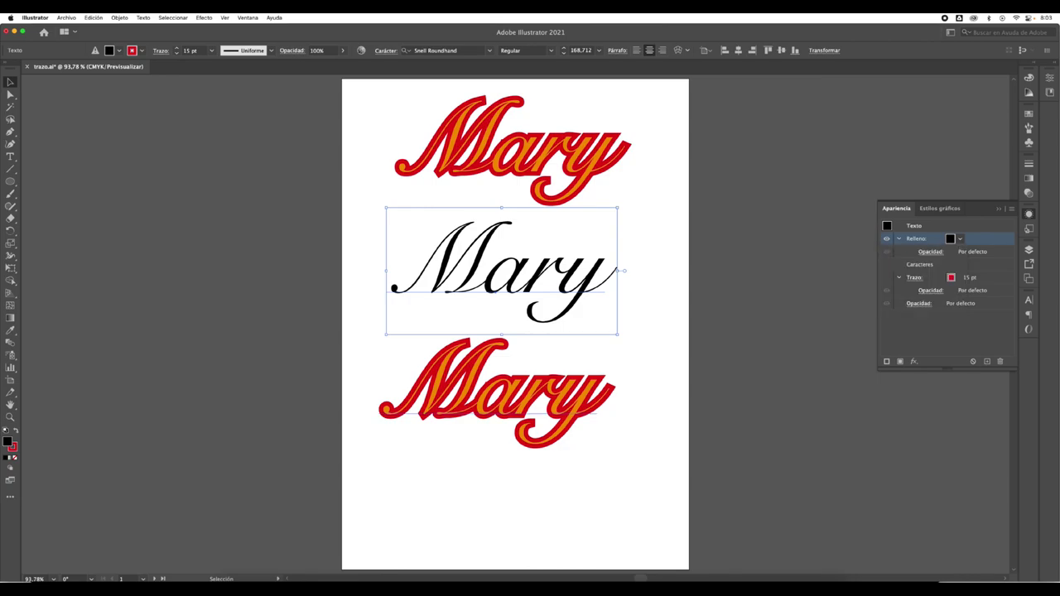
click(496, 389)
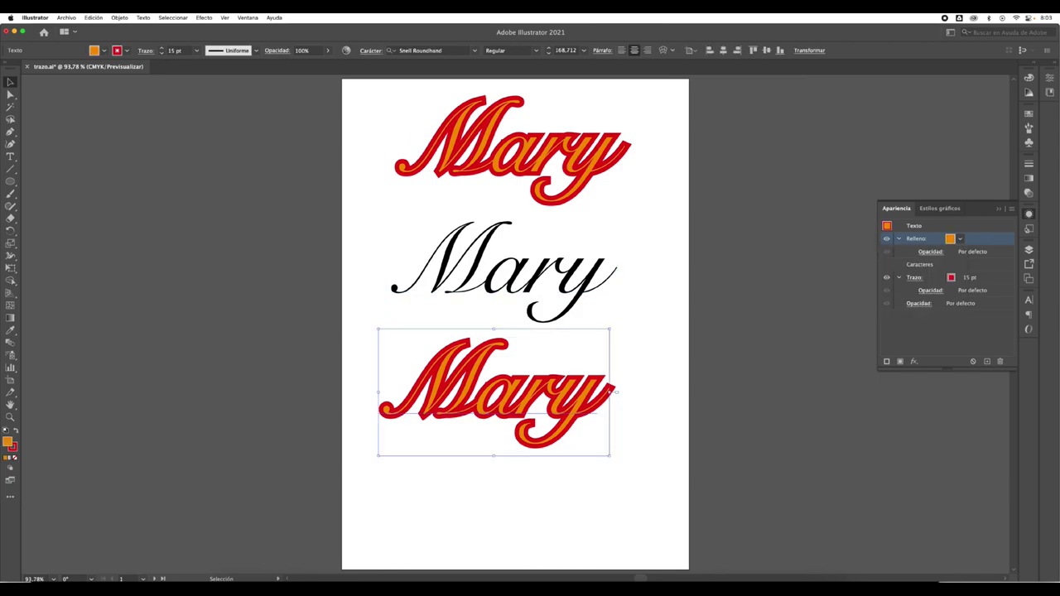
click(913, 277)
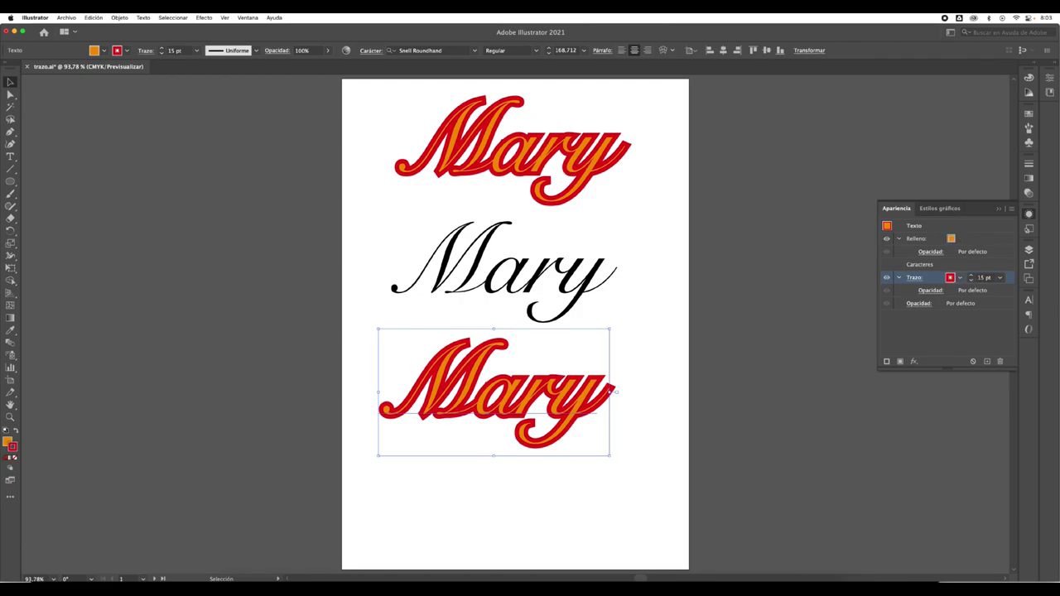
Give the bottom Mary copy a black stroke and a white fill
click(960, 277)
click(872, 295)
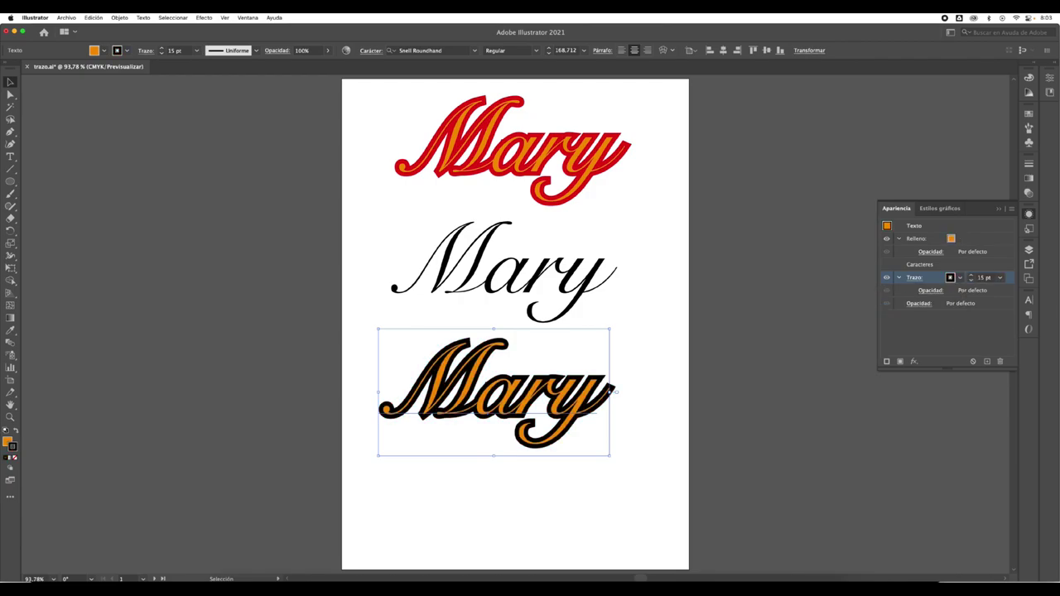
click(916, 239)
click(959, 239)
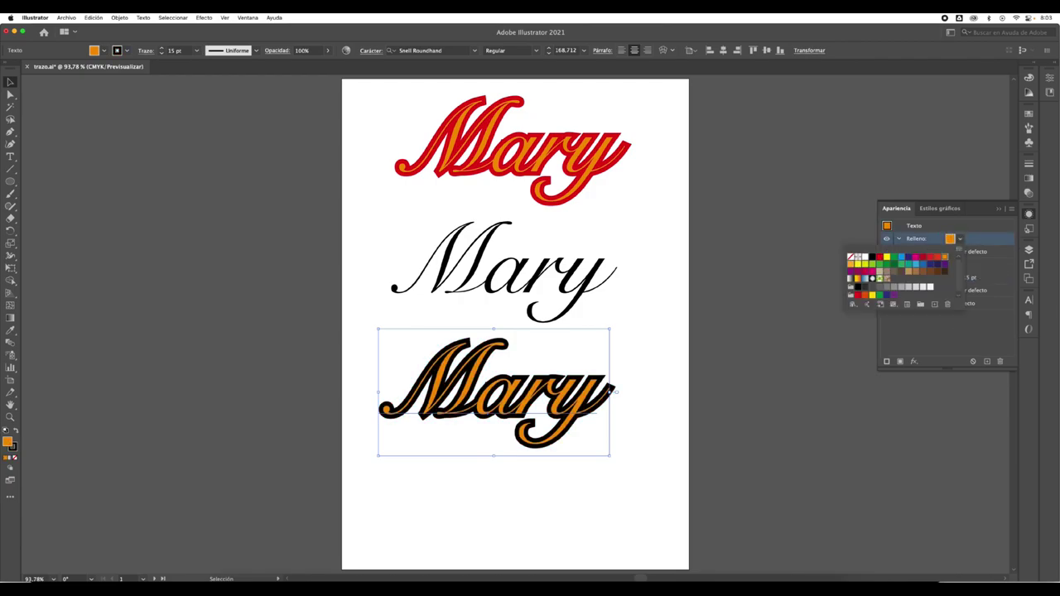
click(872, 278)
scroll(523, 375, up, 2)
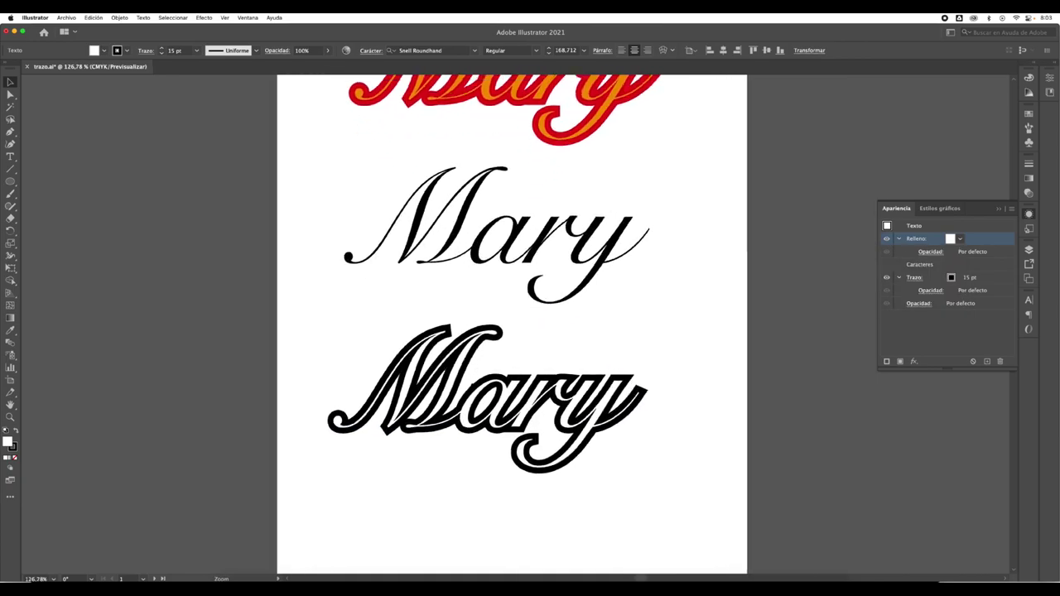
scroll(523, 339, up, 1)
click(512, 245)
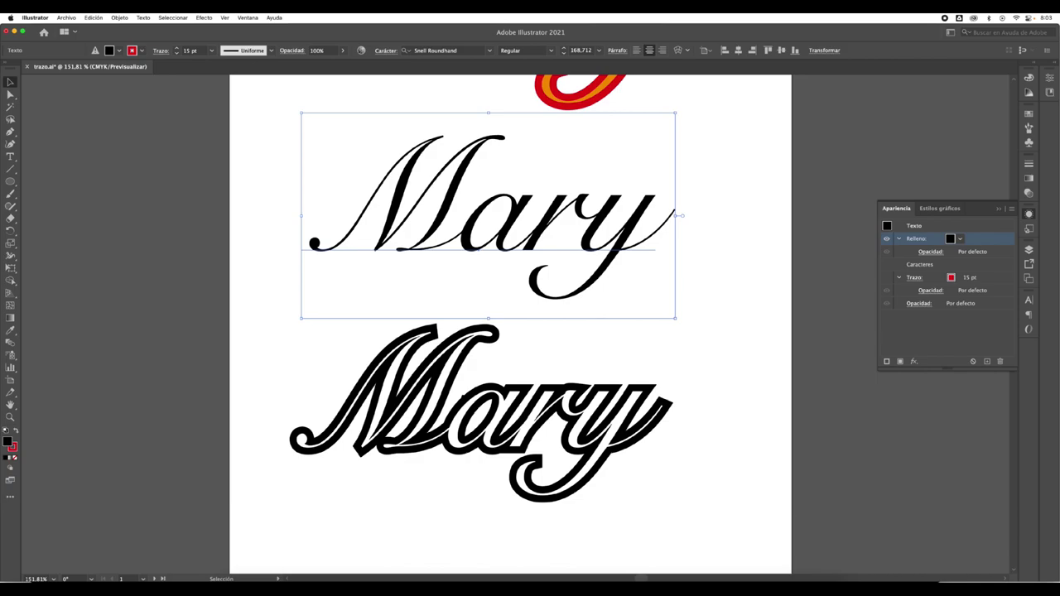
Try placing the thin black Mary over the outlined copy, then undo the move
right_click(83, 530)
mouse_move(84, 532)
click(216, 530)
drag(508, 249, 490, 445)
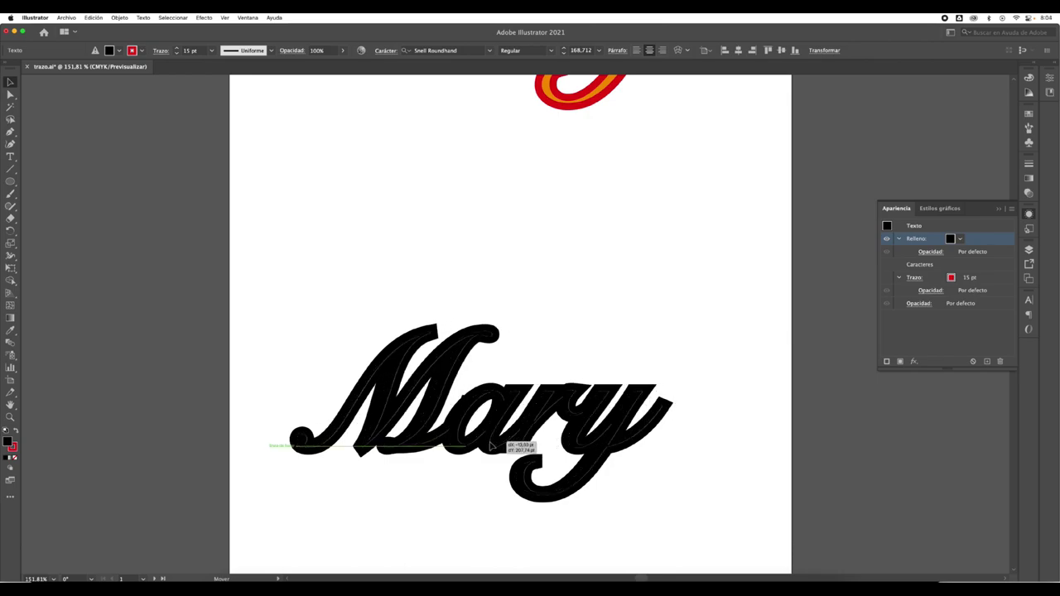
drag(491, 445, 491, 445)
key(ctrl+z)
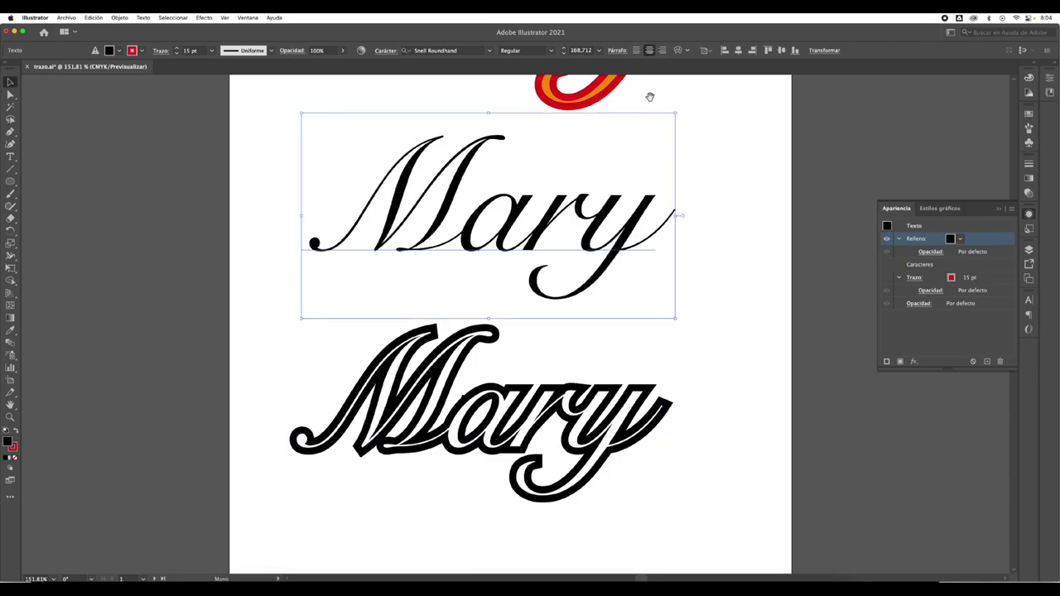
Select the red-and-orange Mary and switch to the empty second artboard
drag(650, 97, 594, 250)
click(580, 177)
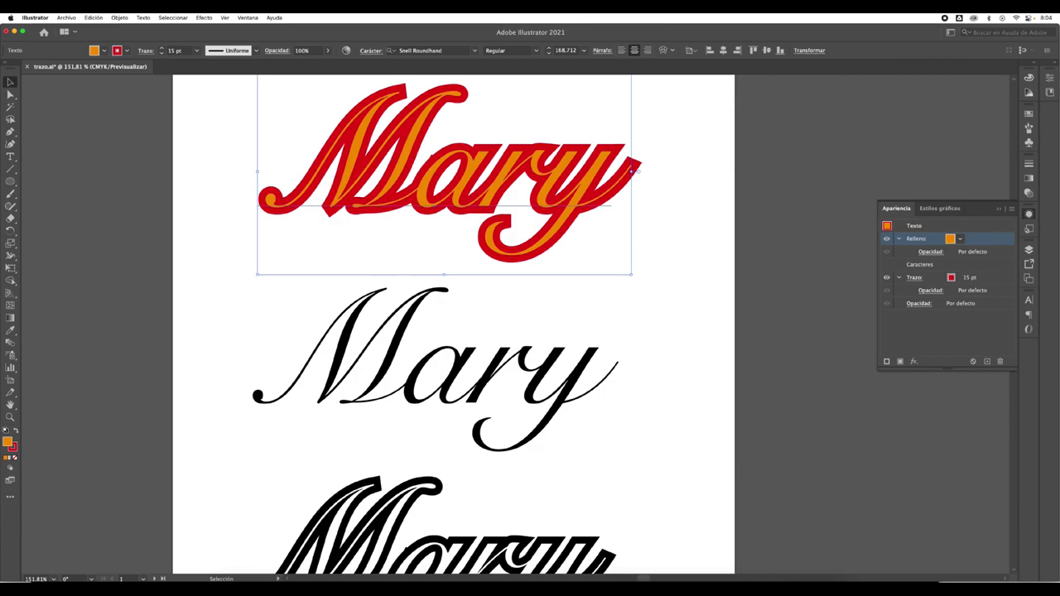
click(155, 578)
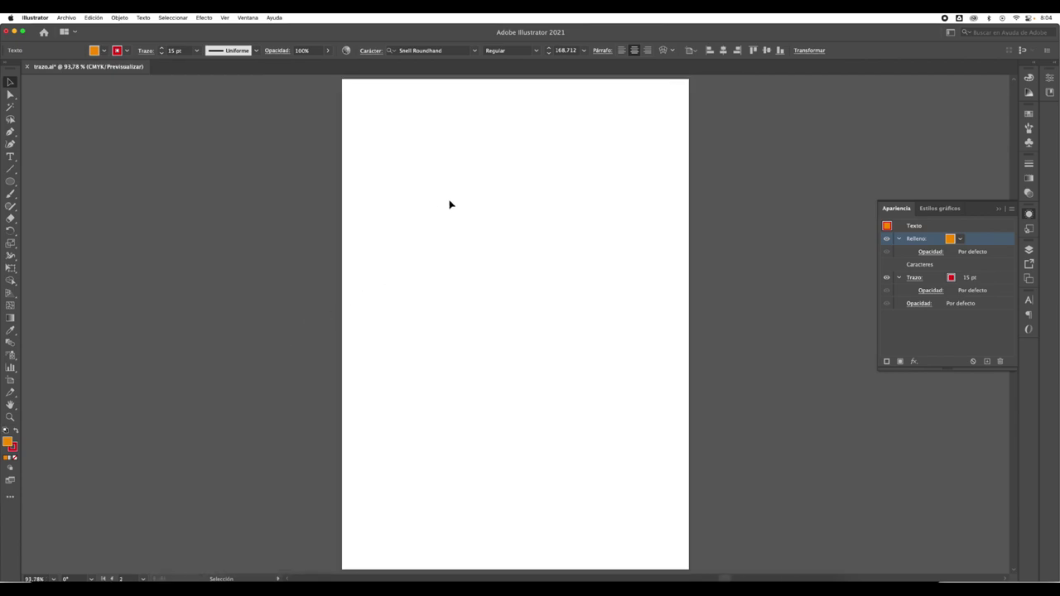
Paste the red-and-orange Mary onto artboard 2 and make the middle copy's fill white
key(ctrl+v)
mouse_move(557, 331)
mouse_down()
mouse_move(559, 159)
mouse_move(525, 419)
mouse_up()
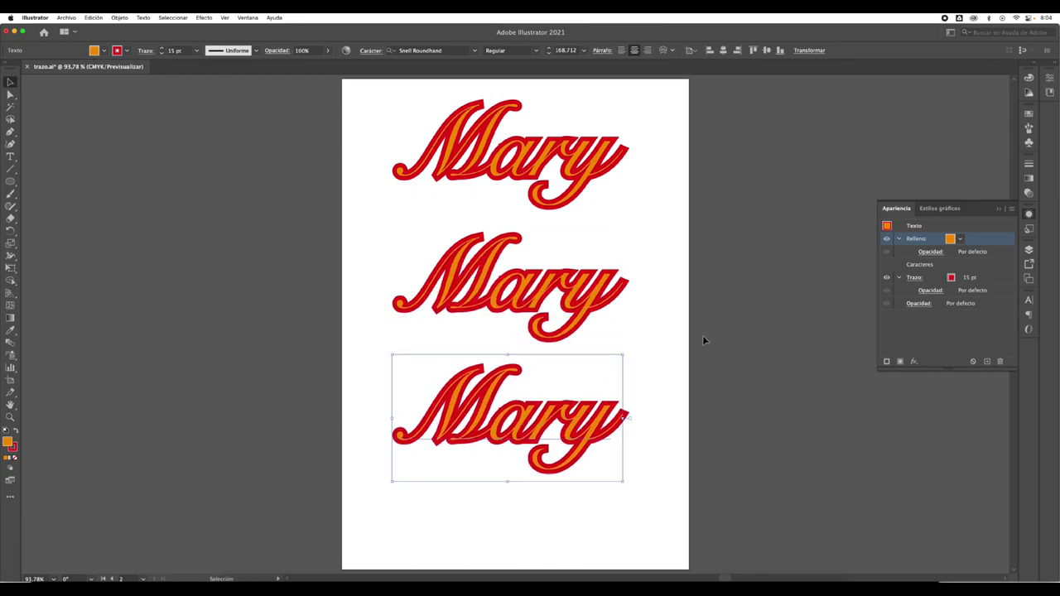
click(563, 298)
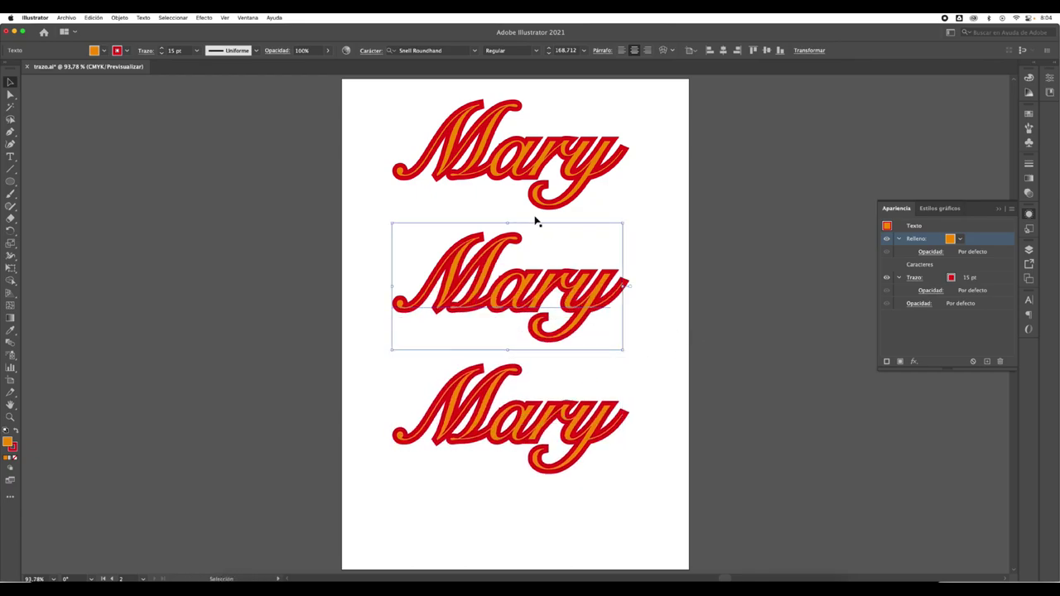
key(z)
drag(590, 317, 668, 324)
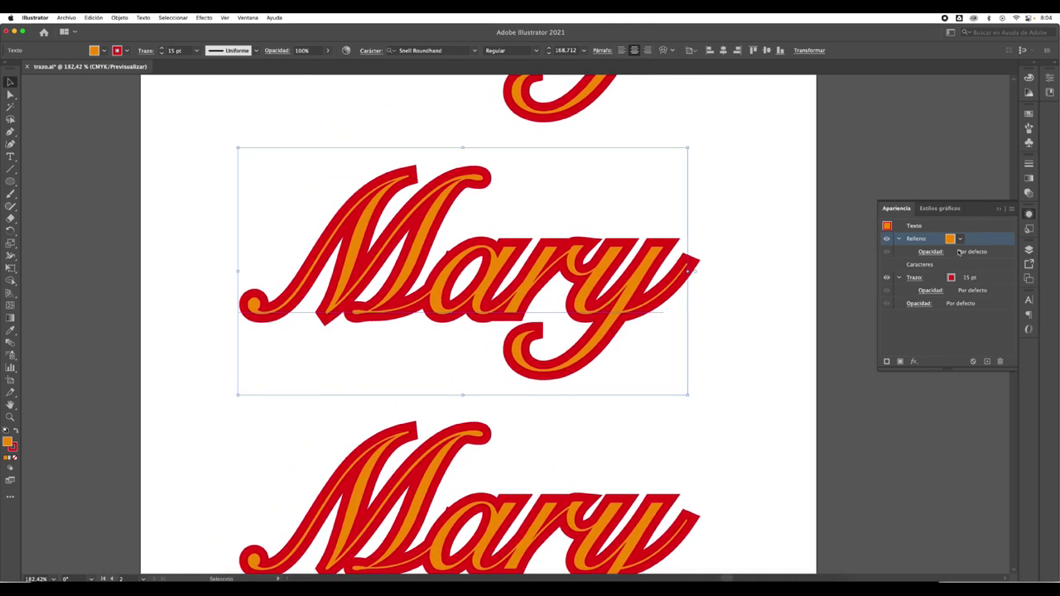
click(960, 239)
click(864, 258)
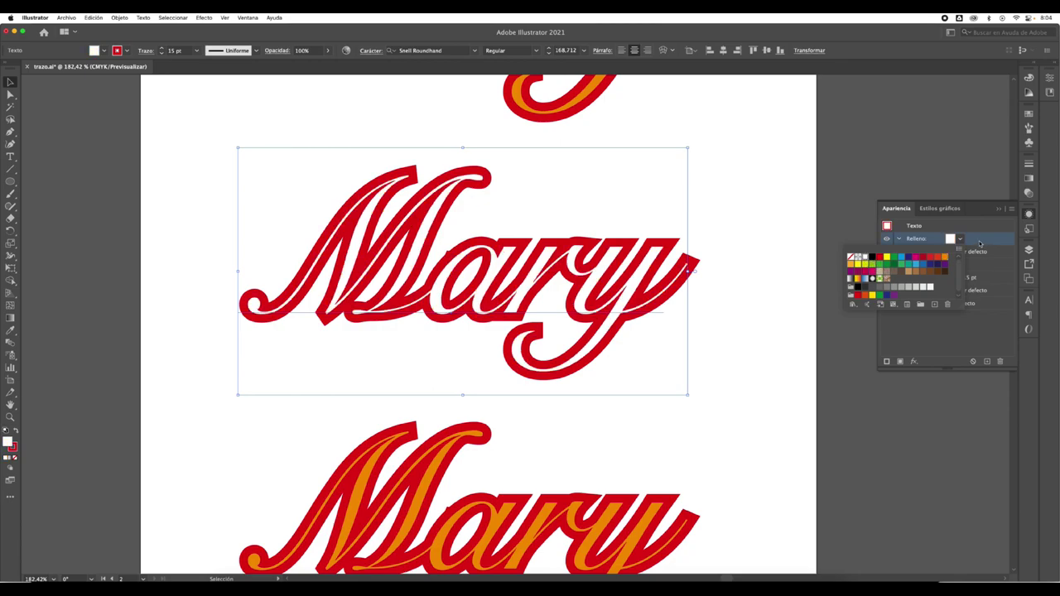
click(980, 244)
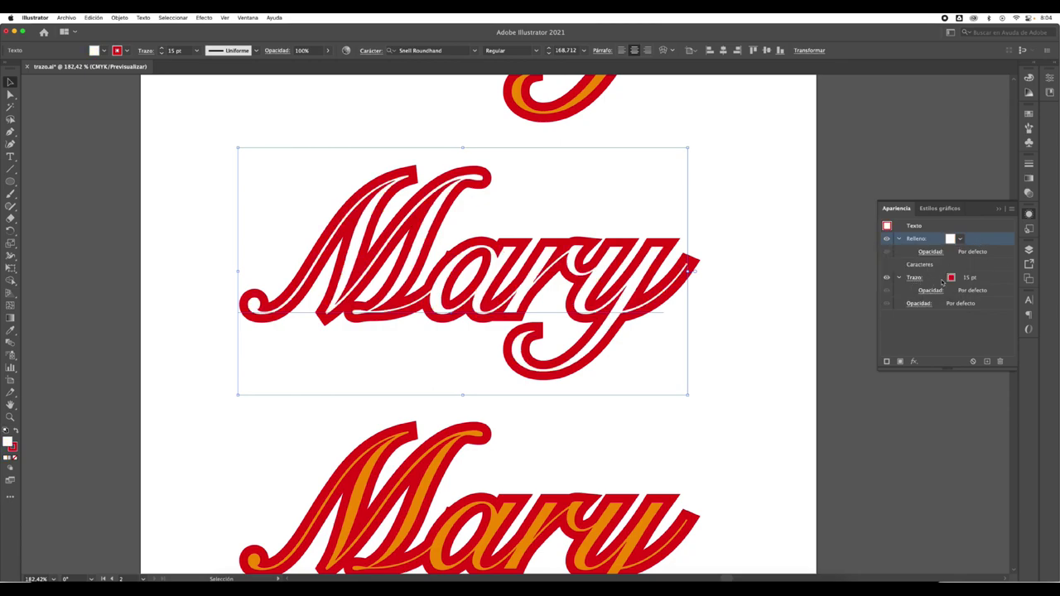
Set the middle Mary's stroke to black at 0.5 pt
click(953, 278)
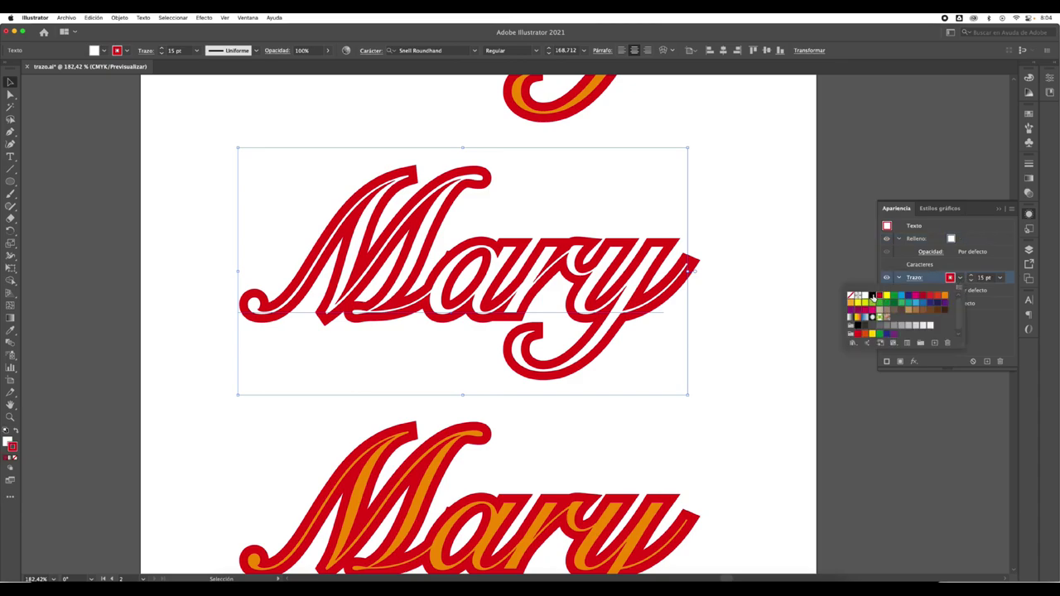
click(872, 296)
click(1001, 280)
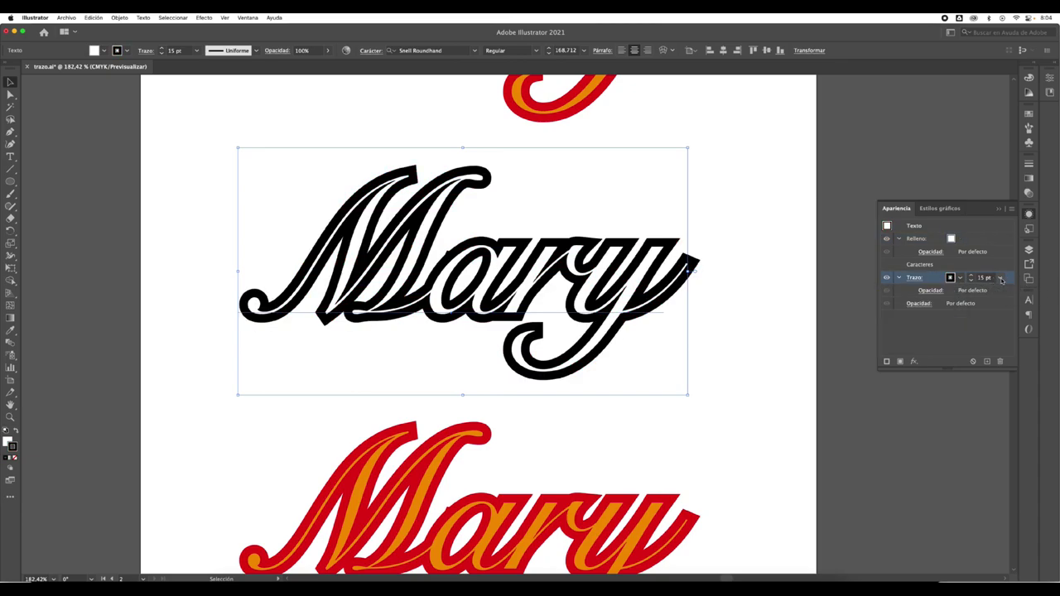
click(1001, 280)
click(1016, 301)
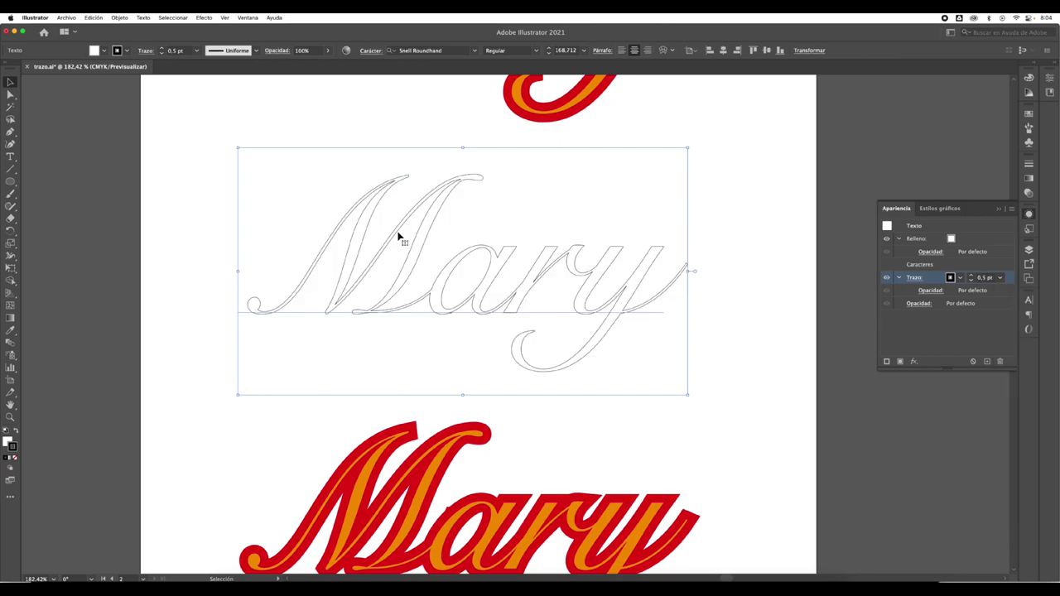
right_click(4, 386)
mouse_move(49, 536)
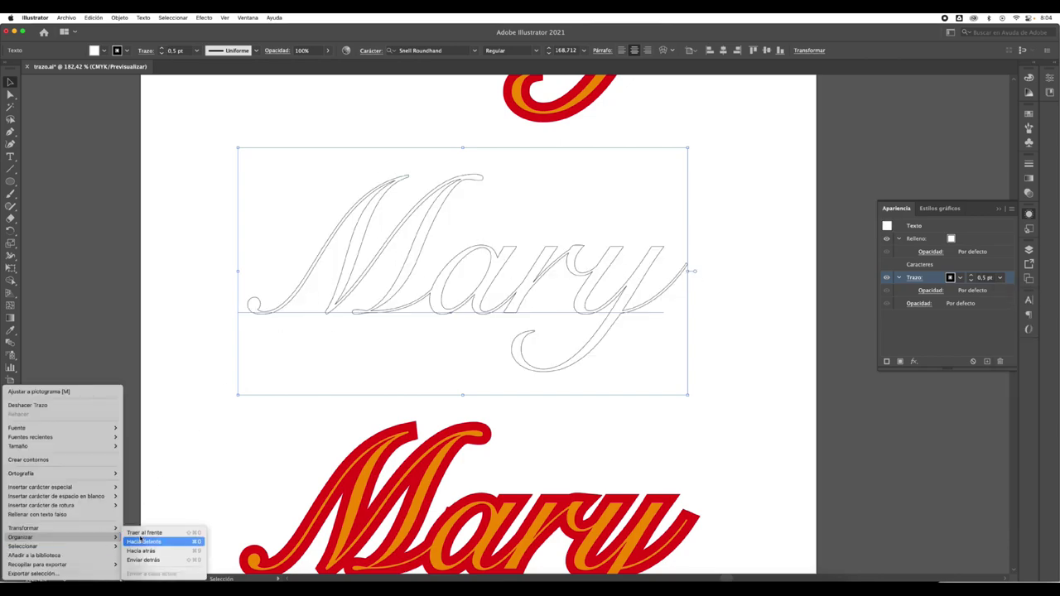
Bring the hairline Mary to the front and drag it up toward the red Mary
click(164, 533)
scroll(485, 296, up, 5)
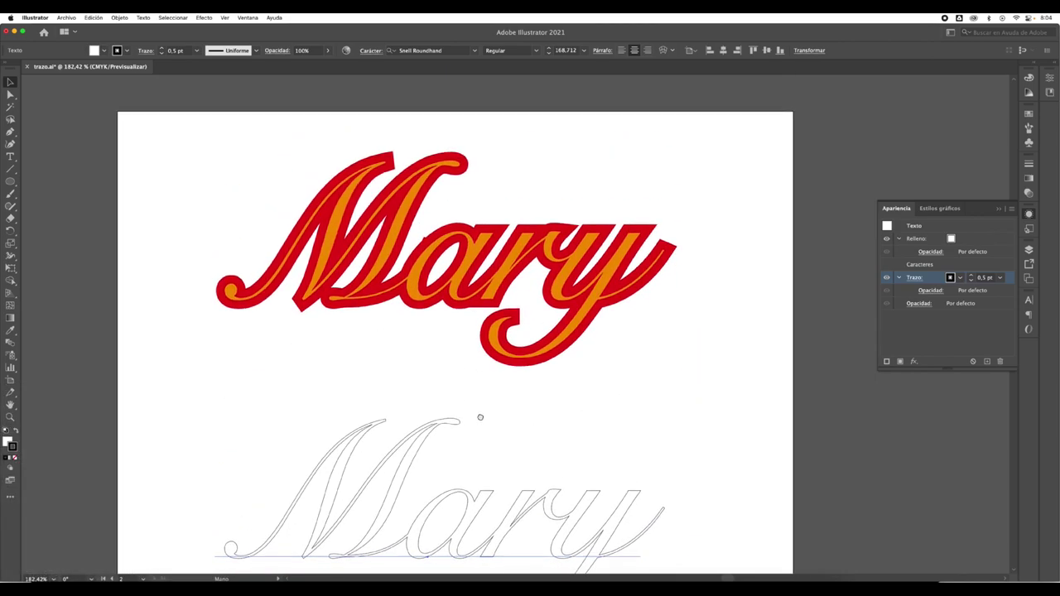
drag(367, 544, 365, 285)
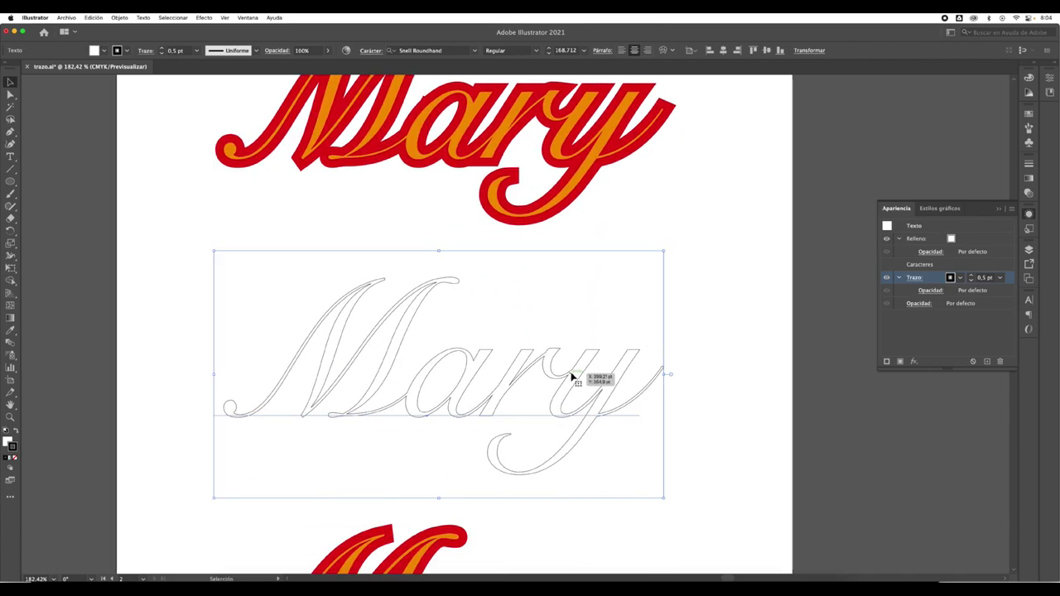
scroll(684, 422, down, 10)
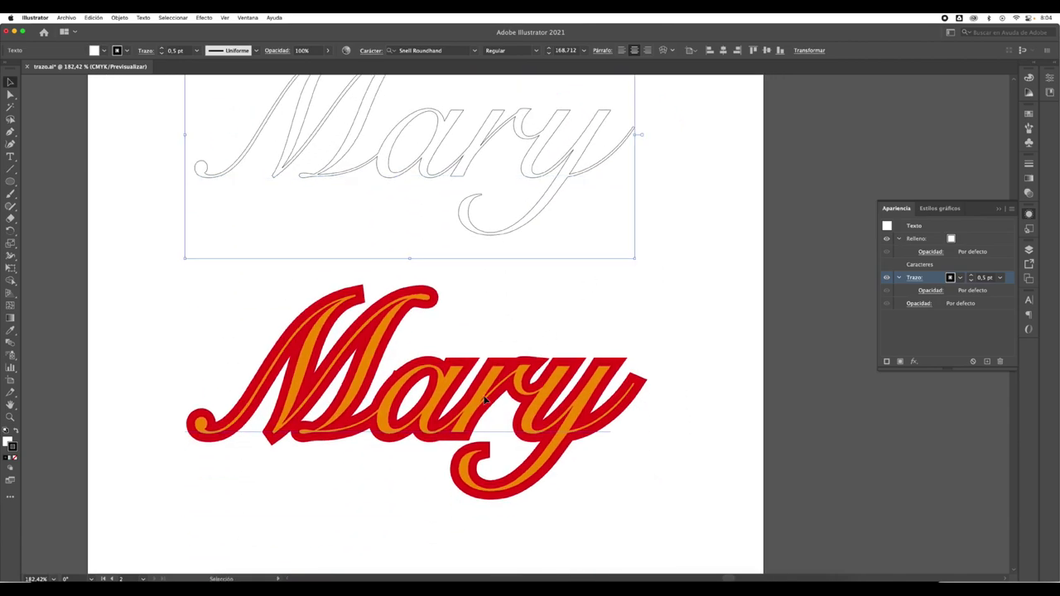
Add a second red 15 pt stroke to the lower red-and-orange Mary
click(486, 400)
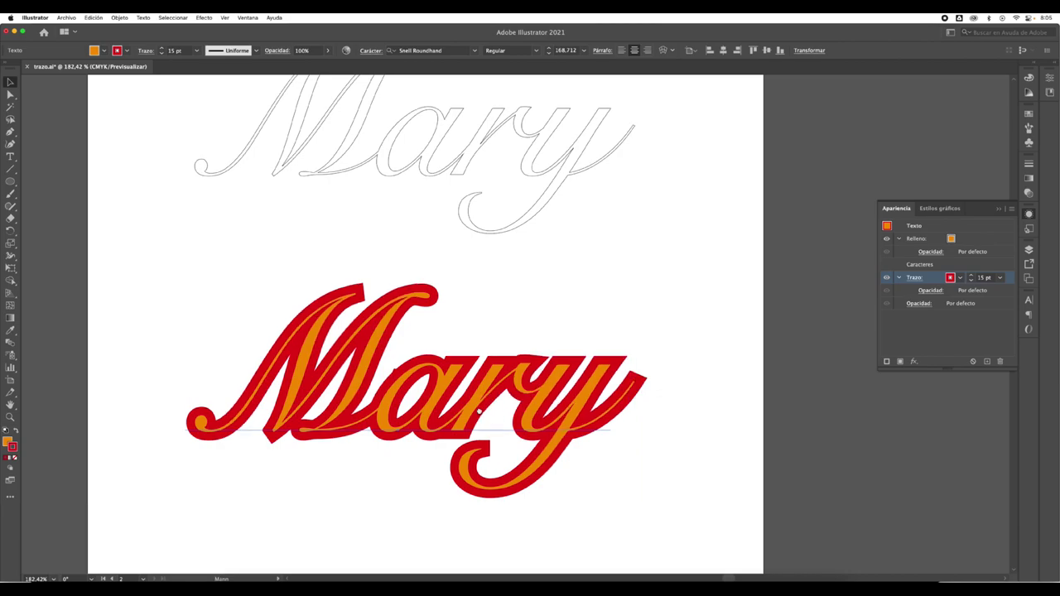
scroll(477, 368, down, 3)
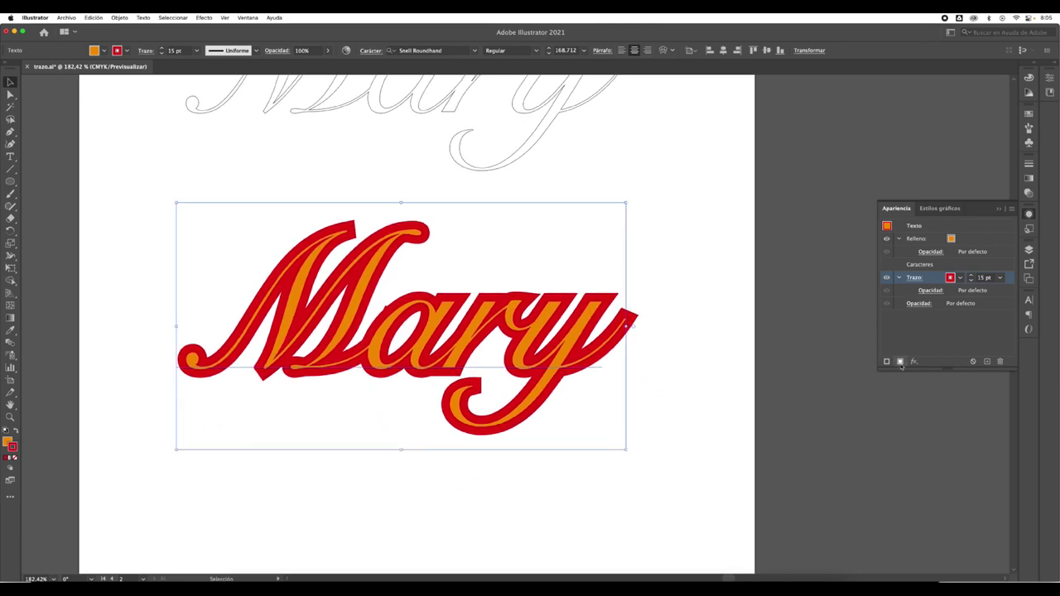
drag(950, 369, 951, 406)
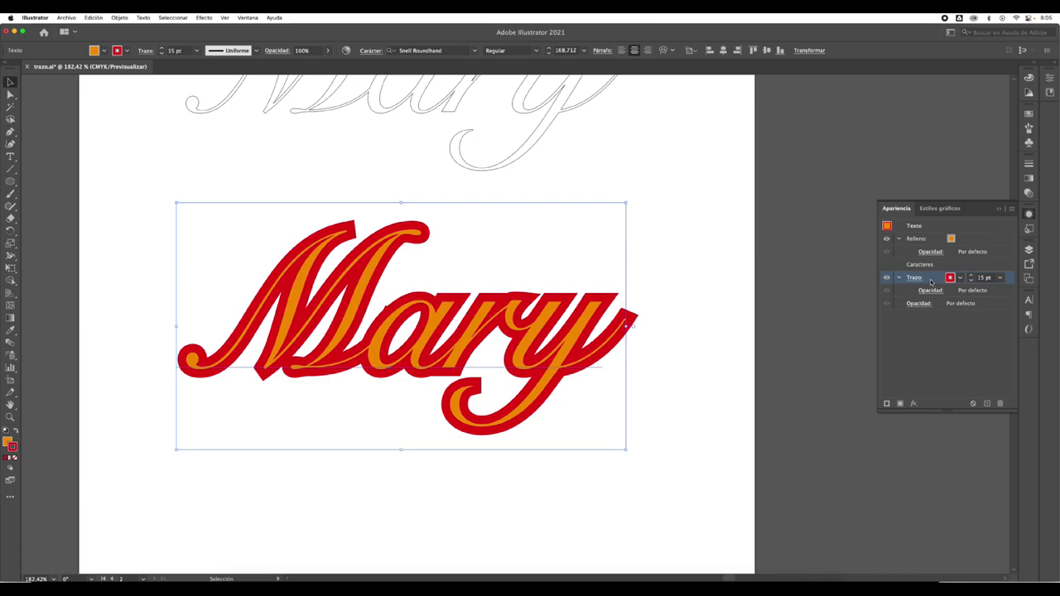
click(888, 404)
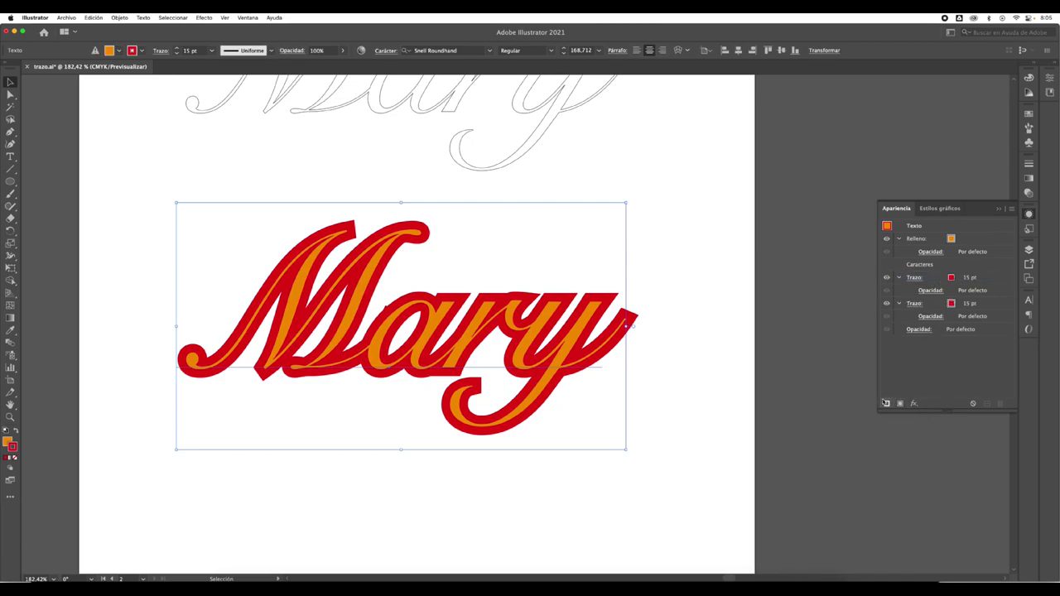
click(959, 240)
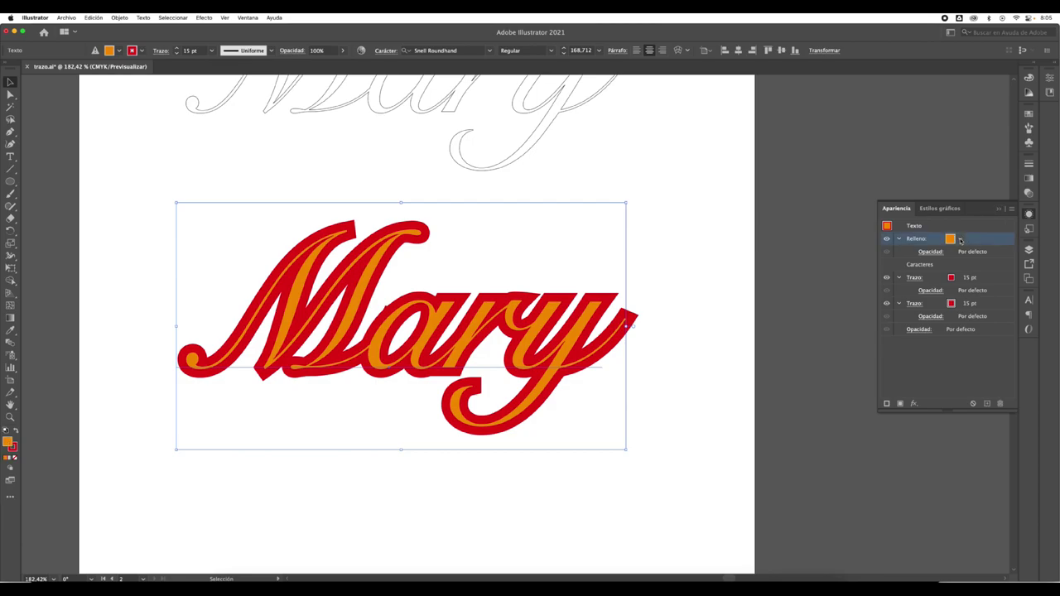
Make the lower Mary's fill and first stroke white in the Appearance panel
click(960, 240)
click(866, 259)
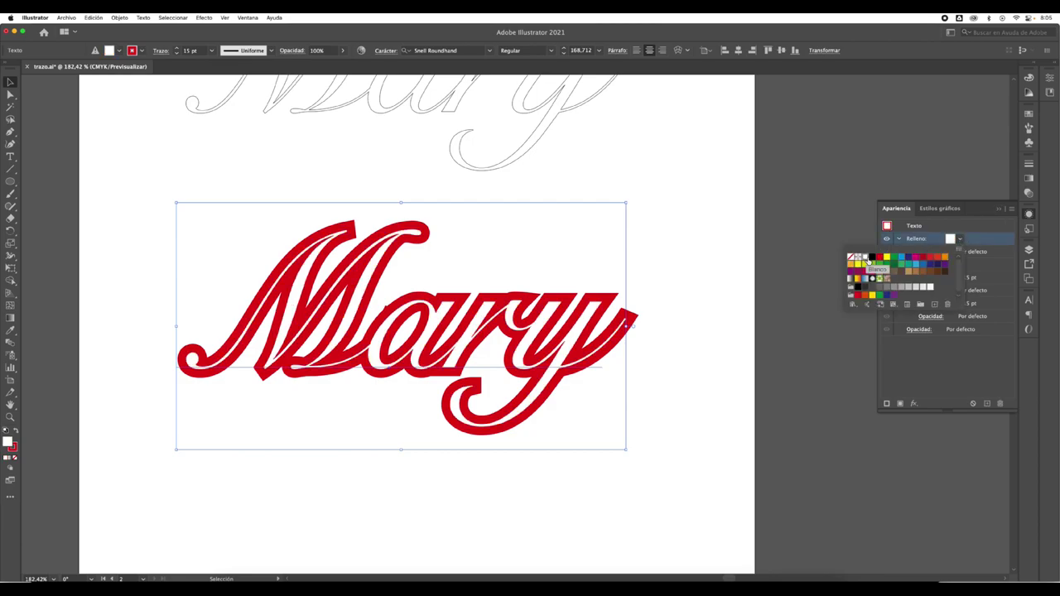
click(1003, 286)
click(998, 279)
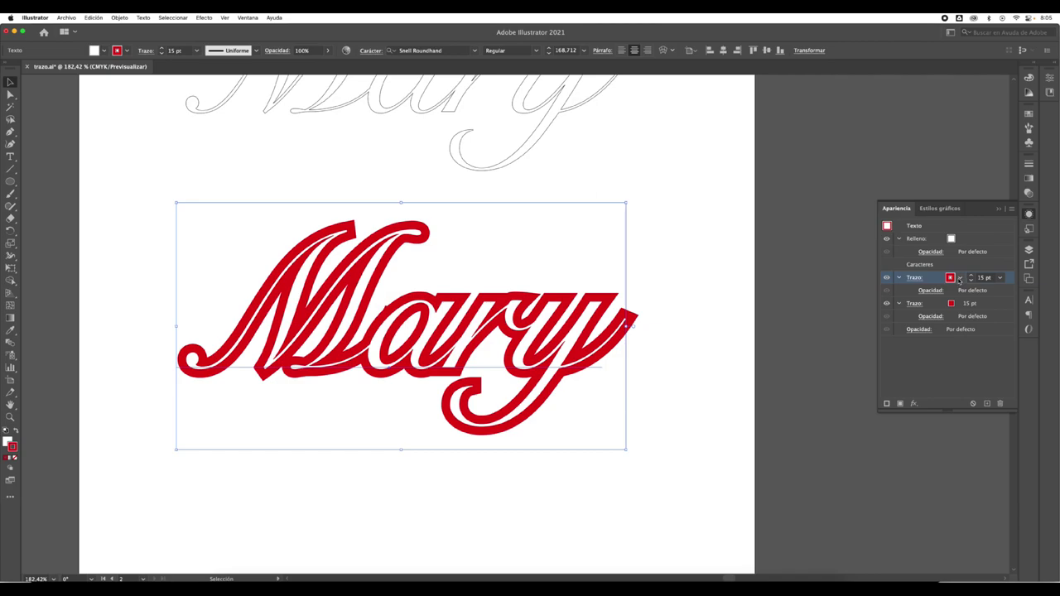
click(960, 278)
click(865, 295)
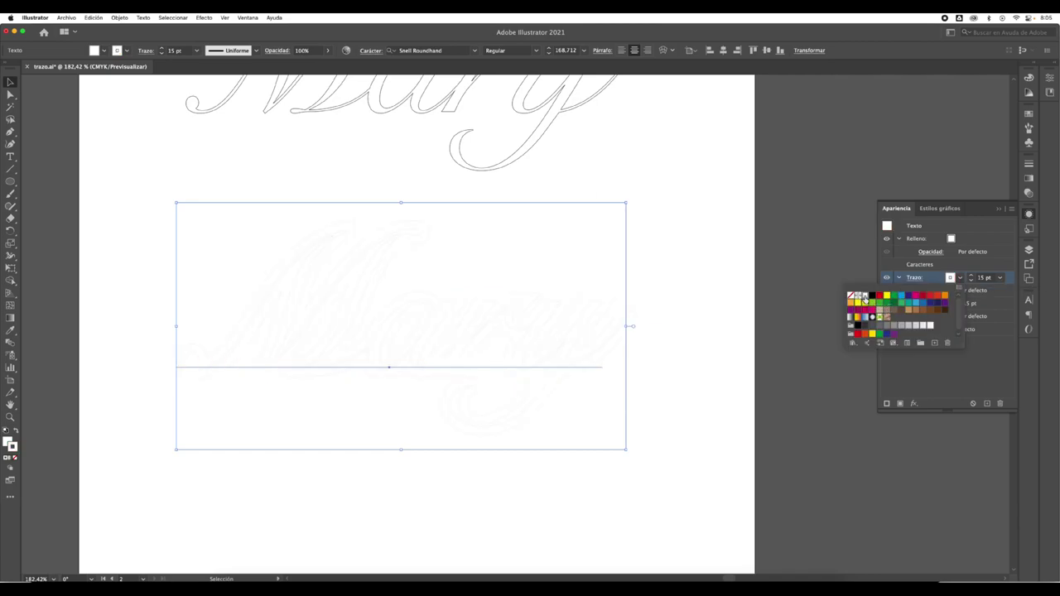
click(994, 316)
Make the second stroke black with a 15,5 pt weight
click(996, 305)
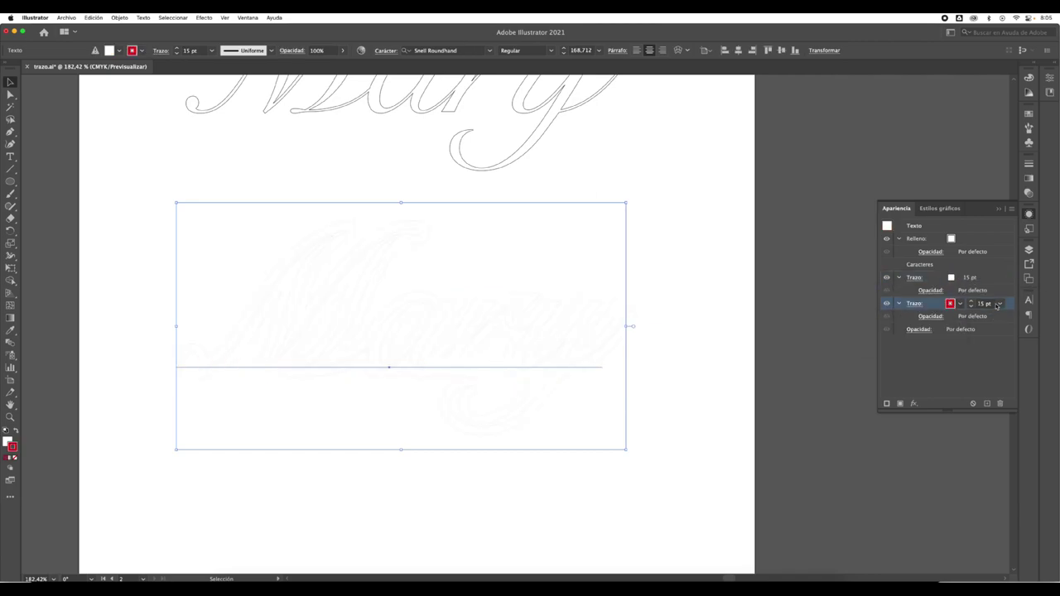
click(960, 304)
click(871, 321)
click(984, 305)
click(984, 305)
key(Return)
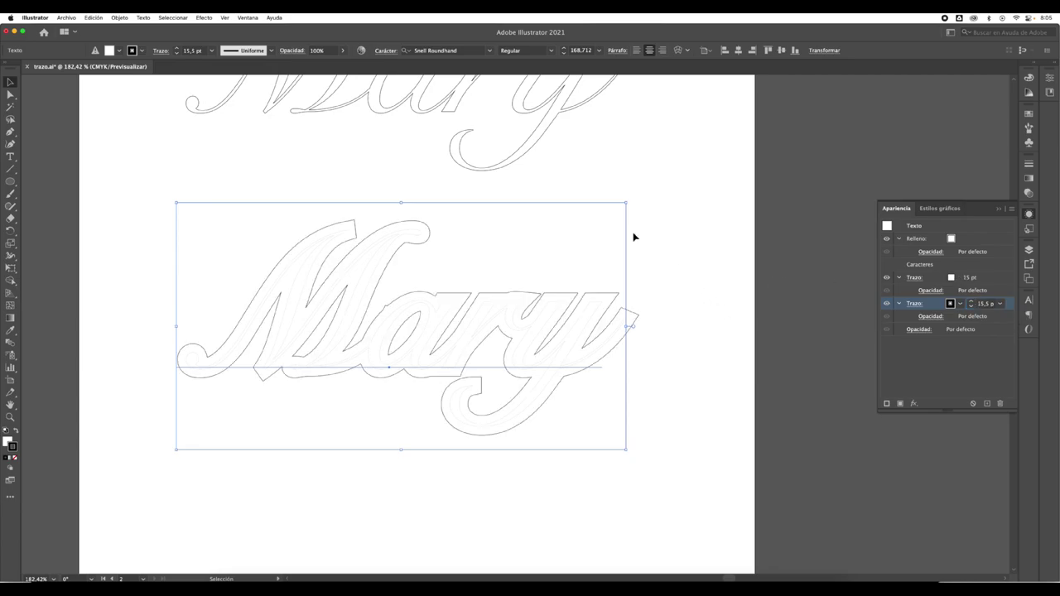
scroll(563, 203, up, 2)
Drag the thin-outline Mary down and align it exactly over the double-outlined Mary
click(650, 177)
click(489, 141)
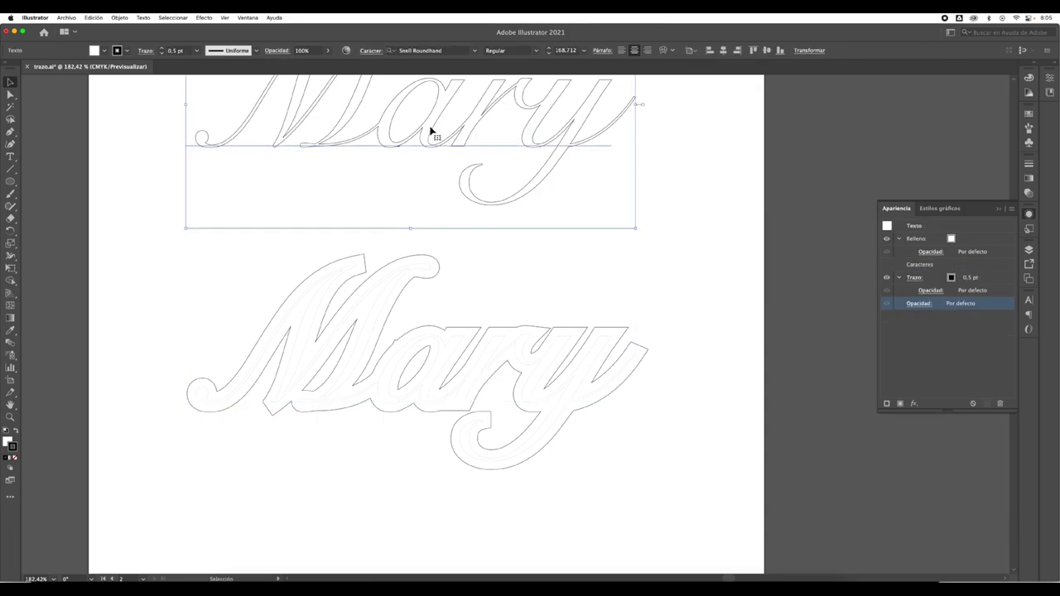
mouse_move(429, 130)
mouse_down()
mouse_move(442, 341)
mouse_move(434, 386)
mouse_up()
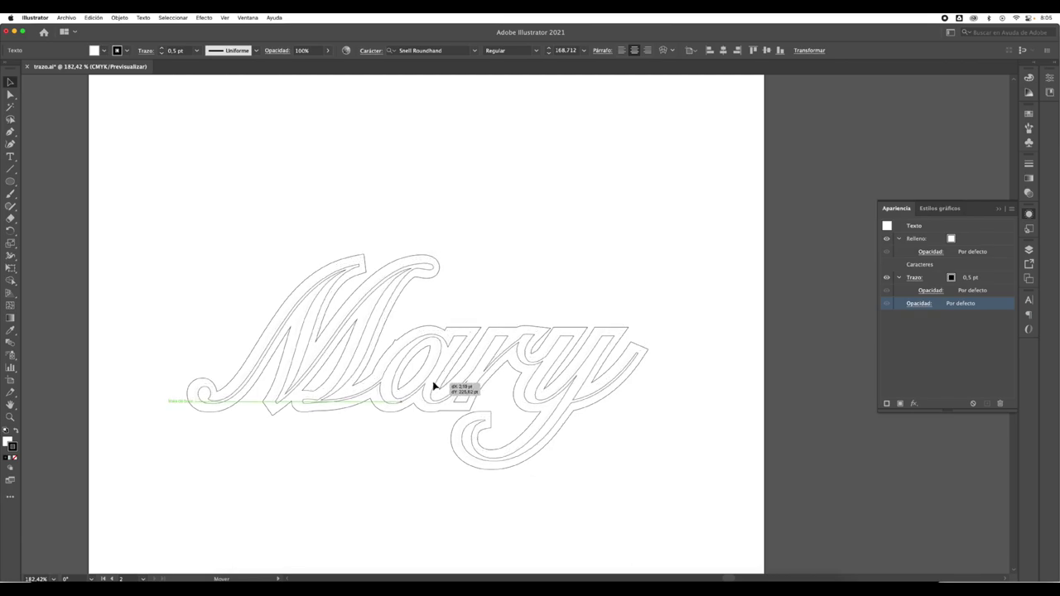
drag(434, 386, 432, 387)
drag(432, 386, 431, 386)
drag(289, 406, 292, 402)
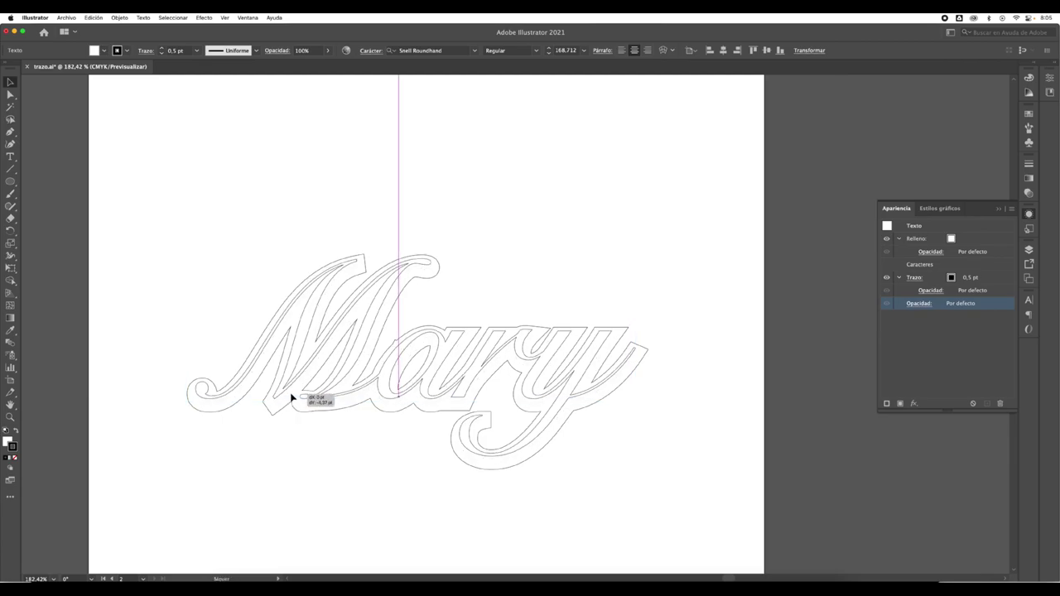
drag(293, 402, 292, 403)
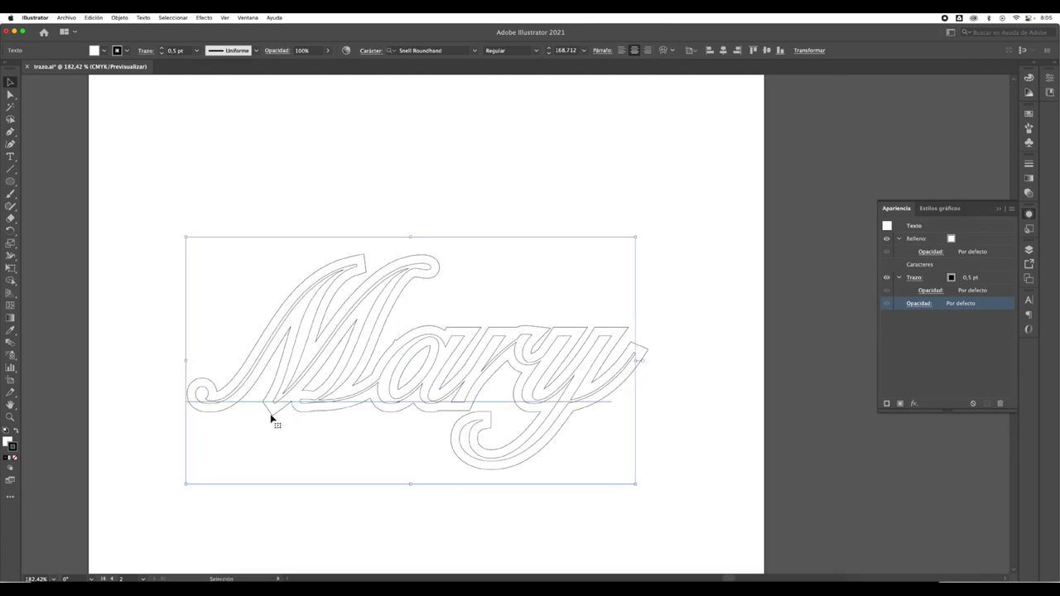
Move the thin-outline Mary back above, deselect, and zoom in on the lower outlines
mouse_move(277, 407)
mouse_down()
mouse_move(303, 213)
mouse_move(324, 189)
mouse_up()
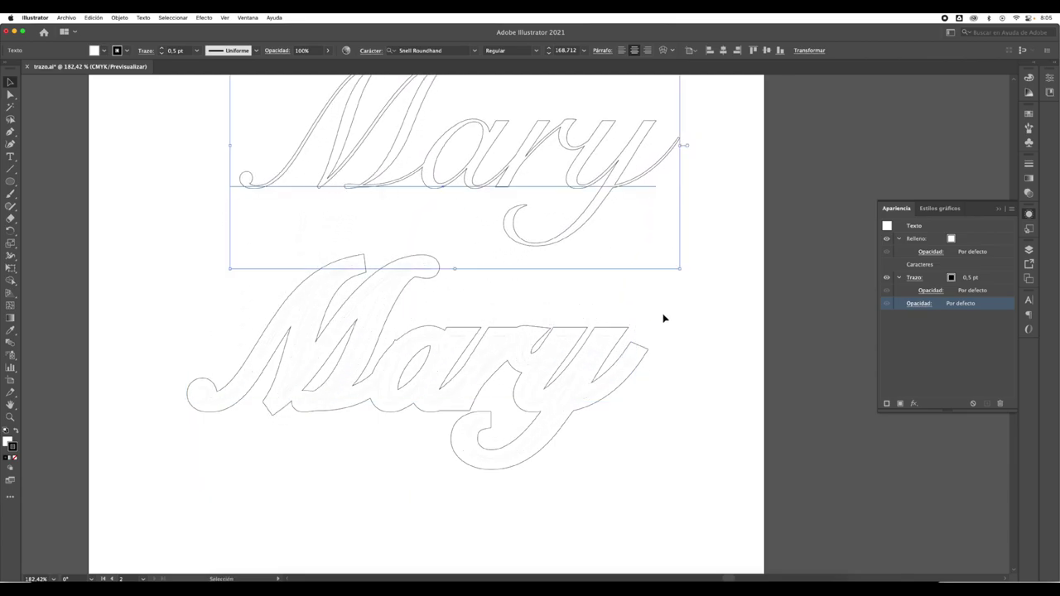
click(709, 318)
drag(573, 372, 825, 421)
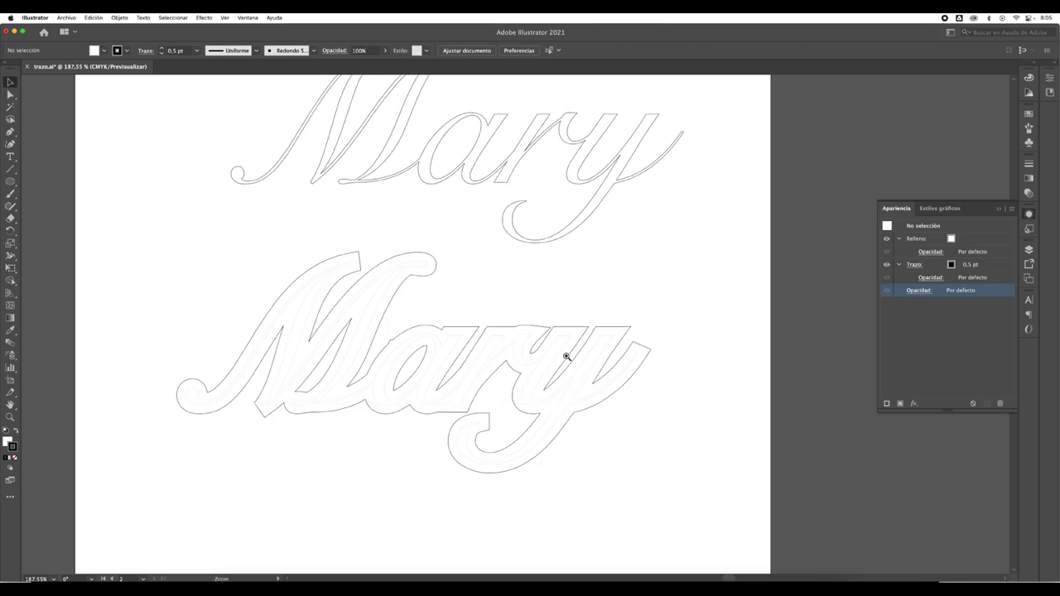
scroll(436, 359, right, 3)
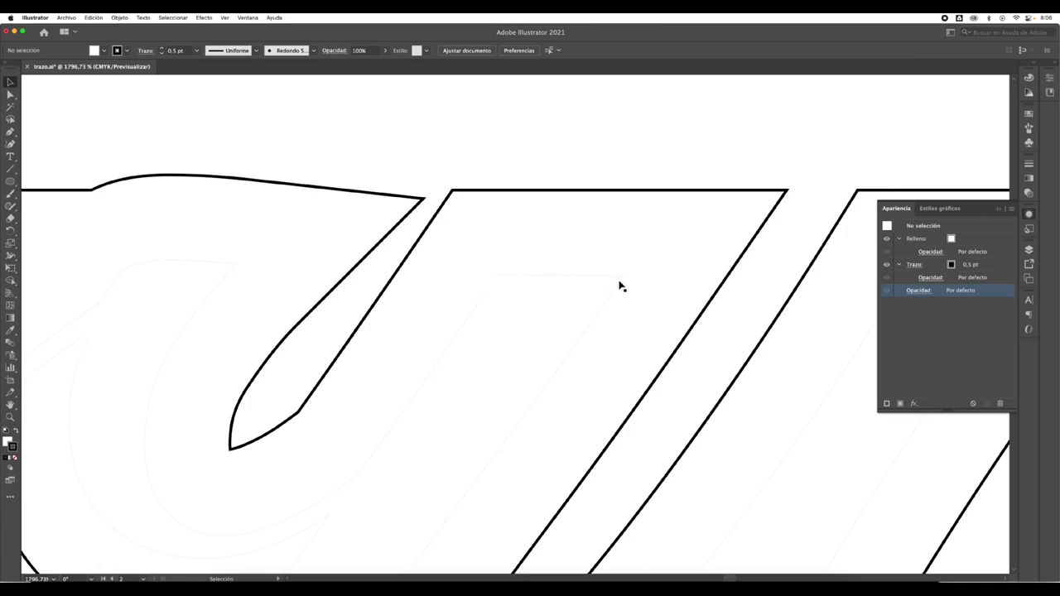
mouse_move(589, 331)
mouse_down()
mouse_move(353, 331)
mouse_move(458, 334)
mouse_up()
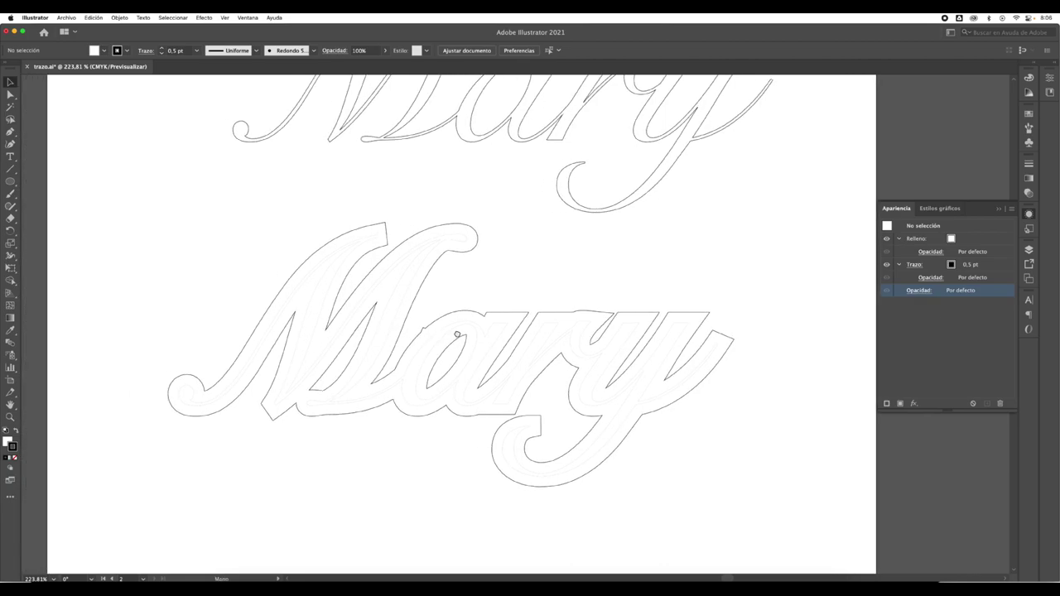
click(534, 348)
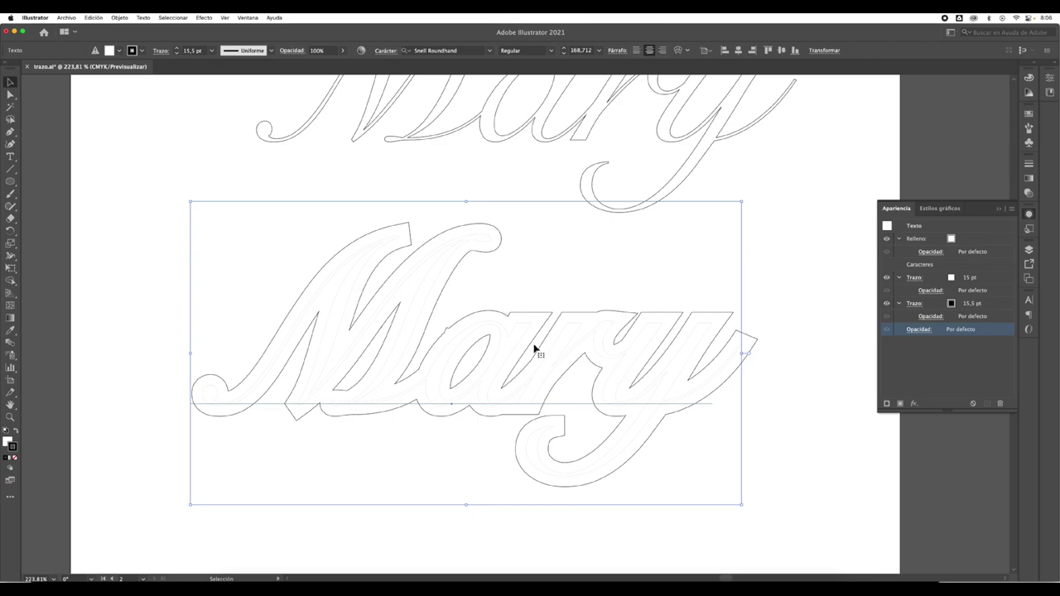
Select all characters of the lower Mary and set their character fill to None
double_click(529, 348)
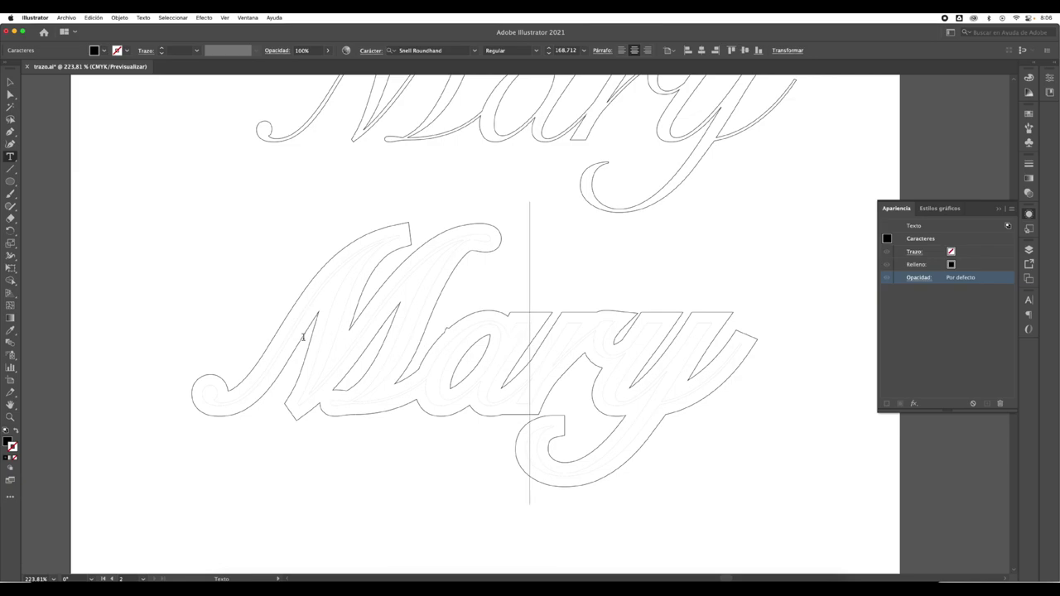
mouse_move(282, 335)
mouse_down()
mouse_move(754, 358)
mouse_move(717, 364)
mouse_up()
key(Escape)
key(t)
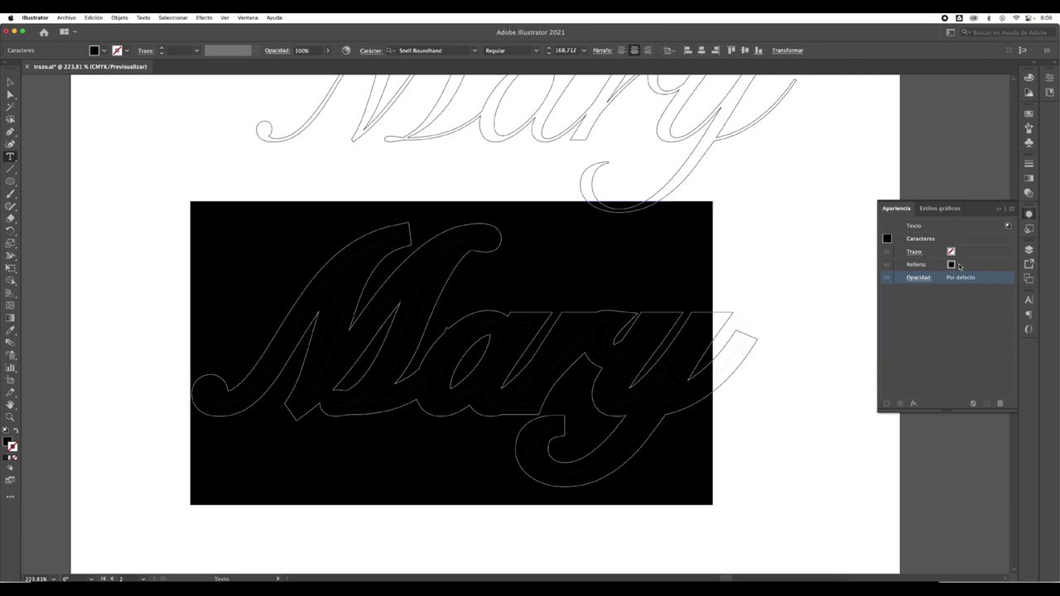
click(960, 264)
click(959, 264)
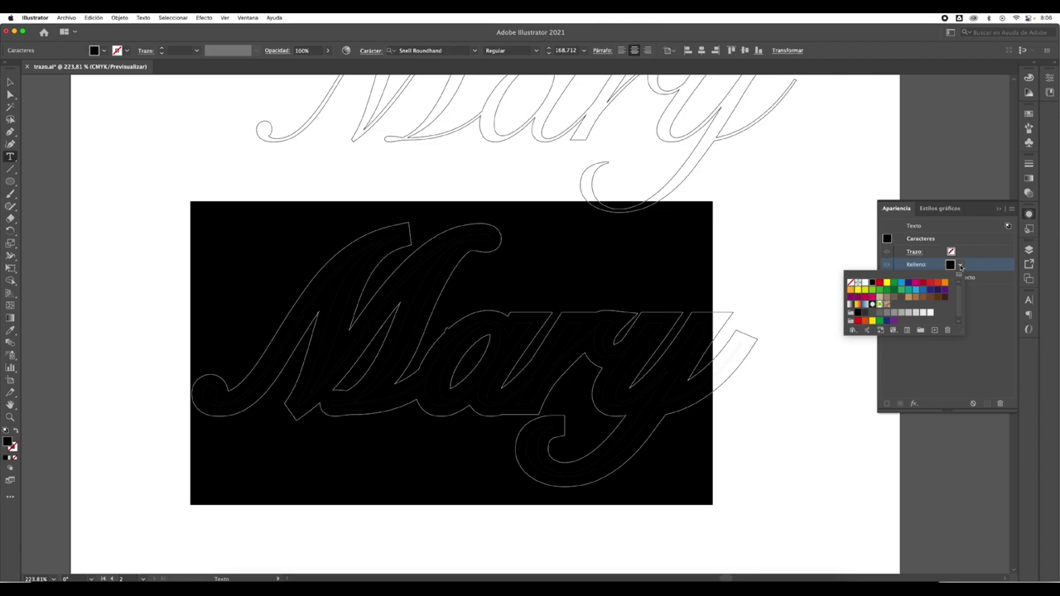
click(852, 285)
Deselect the text and zoom in around the letter M
click(10, 82)
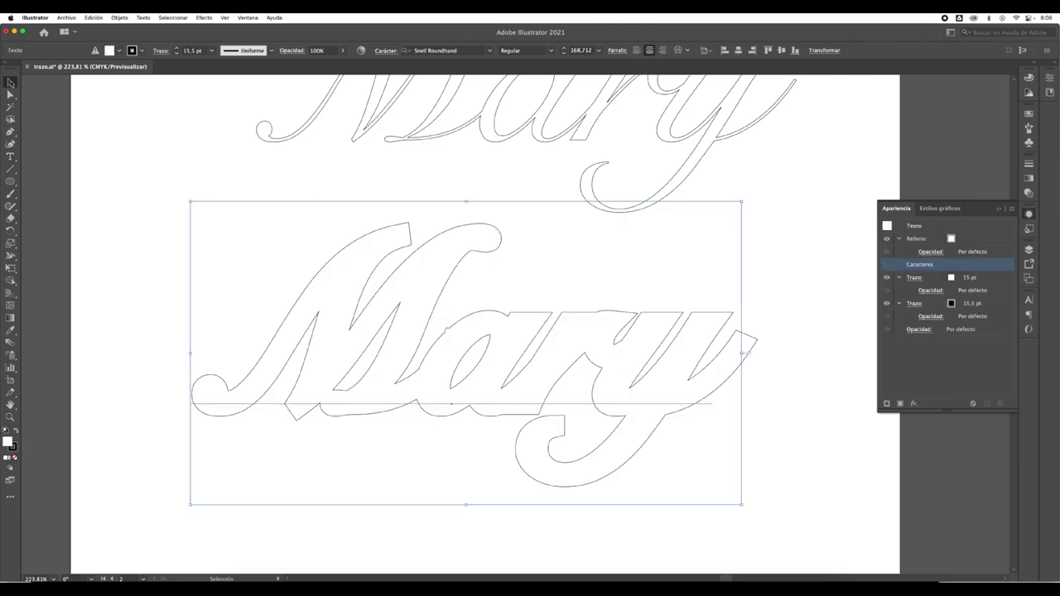
click(223, 149)
key(z)
mouse_move(393, 237)
mouse_down()
mouse_move(550, 295)
mouse_move(476, 402)
mouse_up()
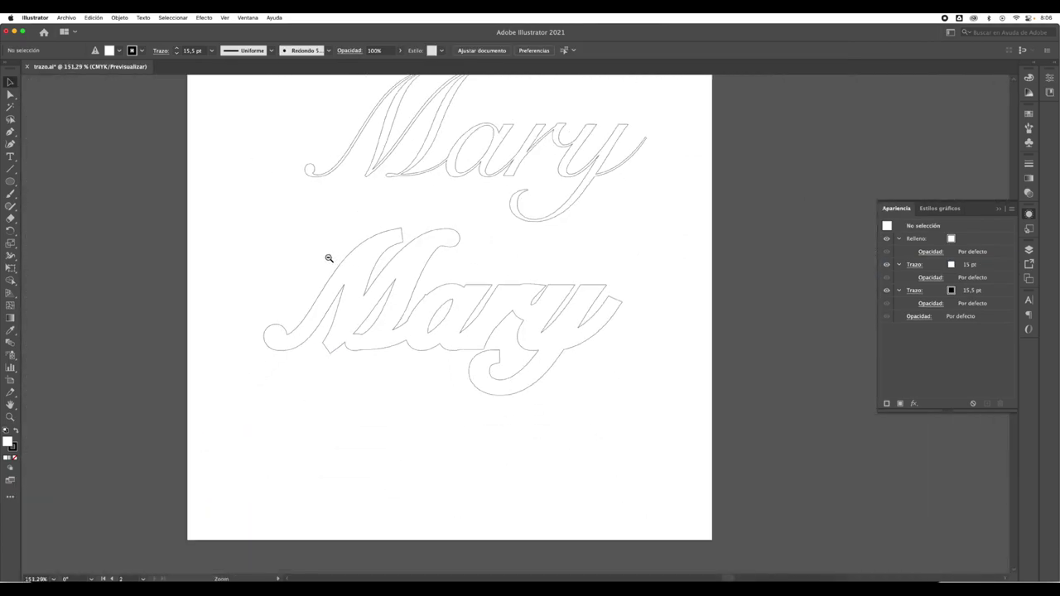